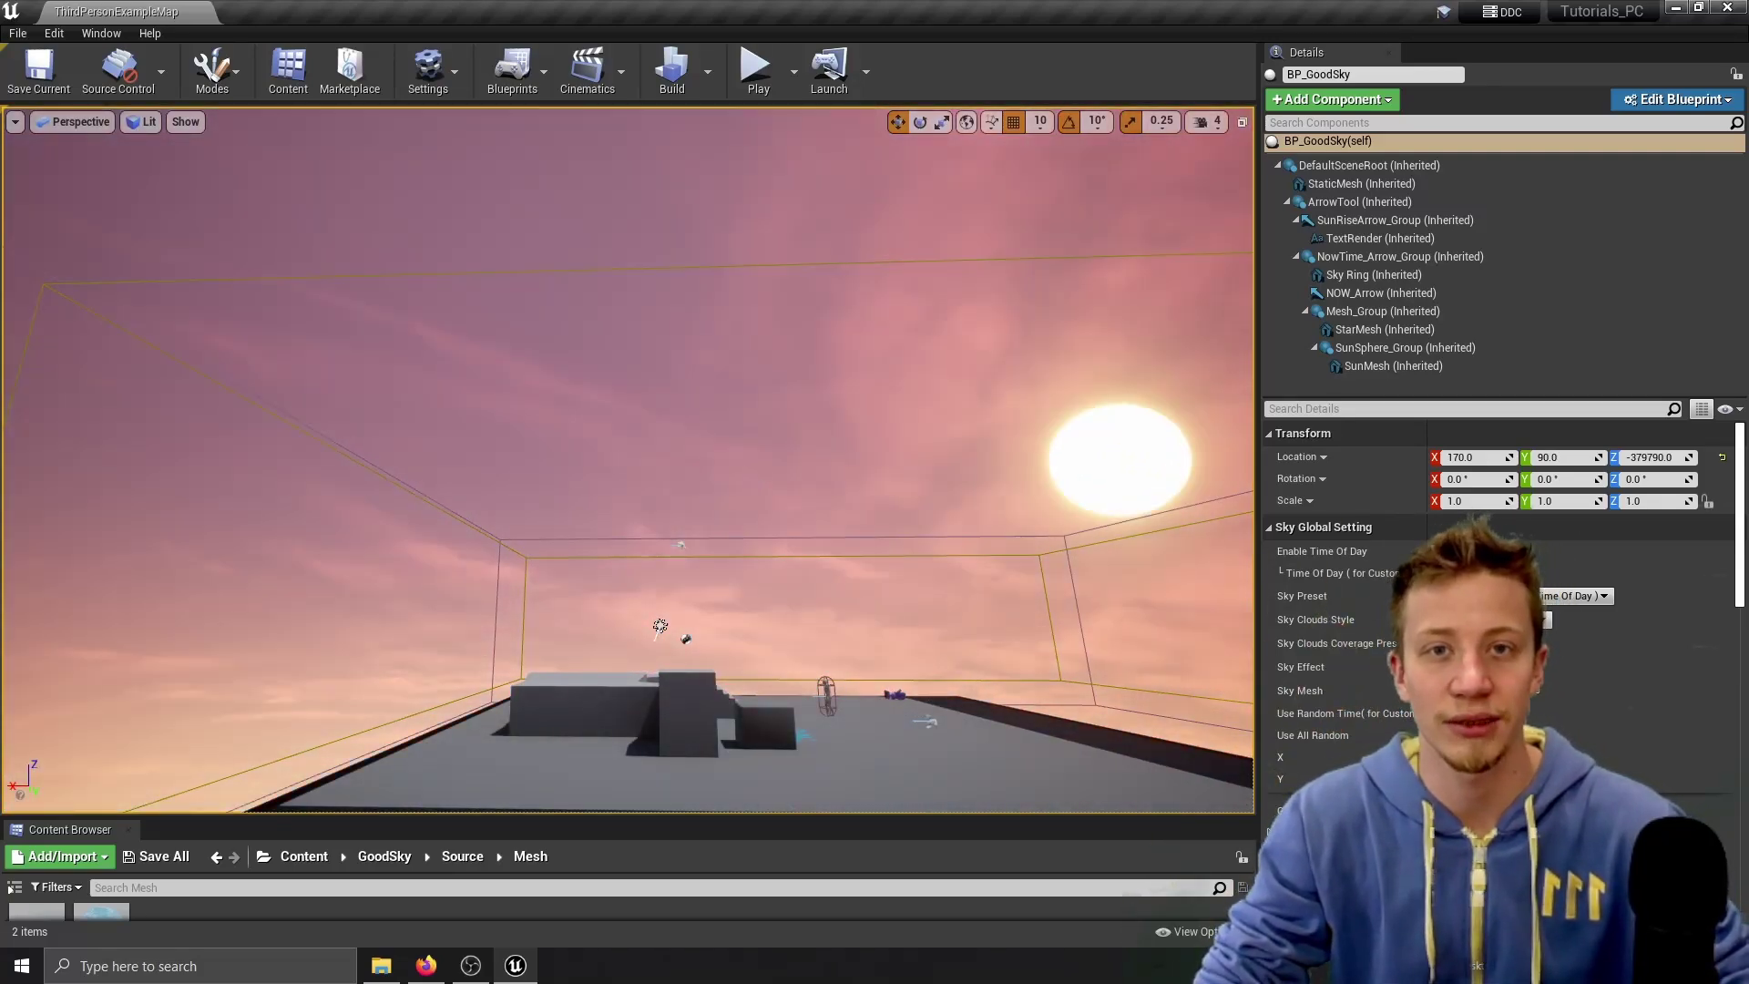
Pick a different sky colour on the colour wheel and confirm it.
right_drag(729, 656, 728, 656)
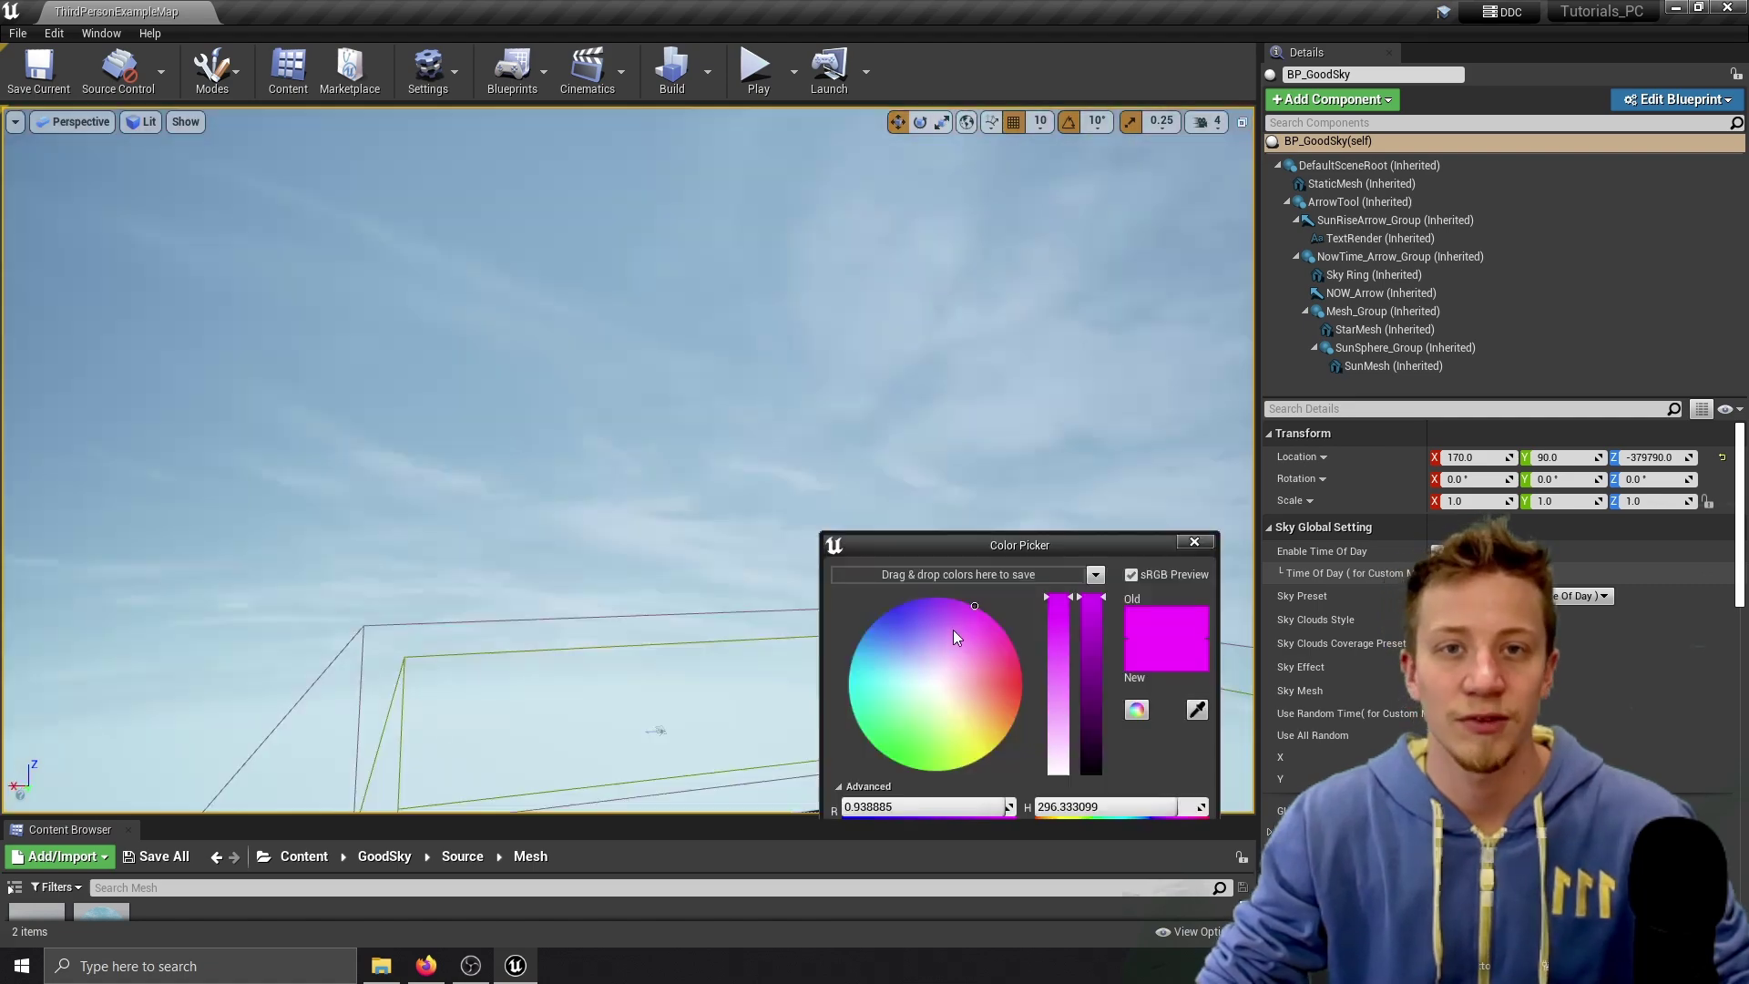
drag(953, 631, 1010, 639)
drag(1075, 547, 1159, 428)
click(945, 608)
key(Return)
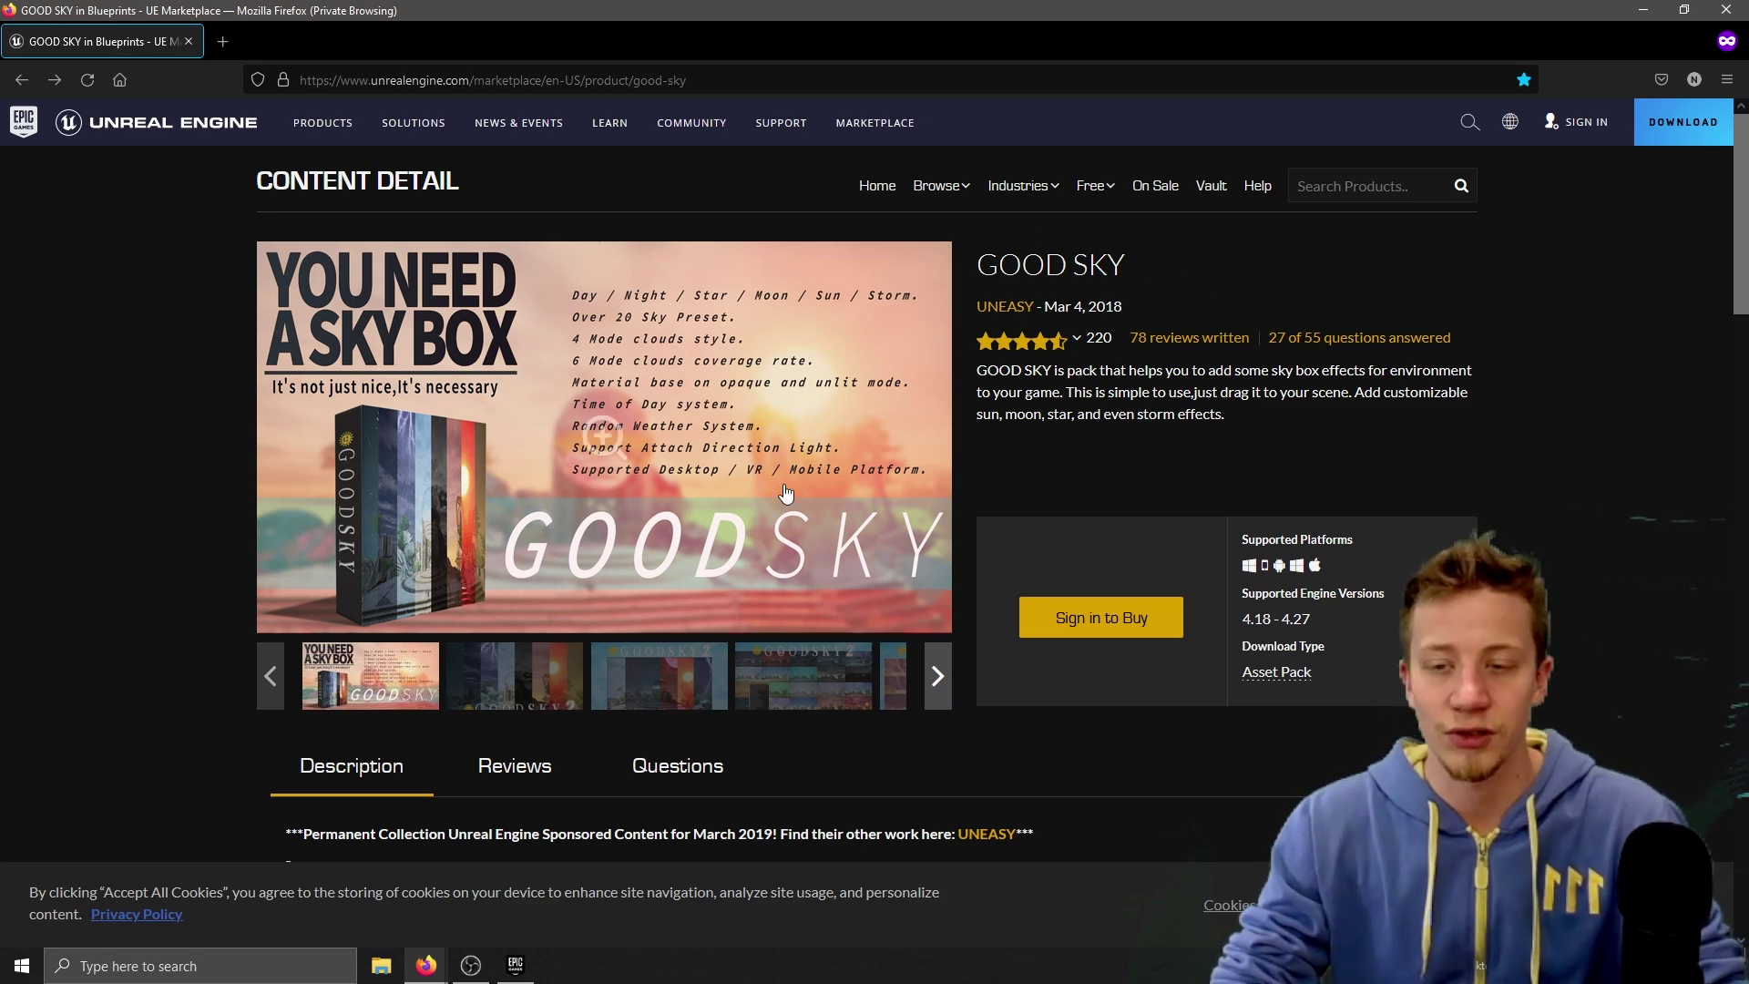
Look through the preview images of the GOOD SKY pack on its Unreal Engine Marketplace page.
click(480, 685)
click(709, 658)
click(689, 685)
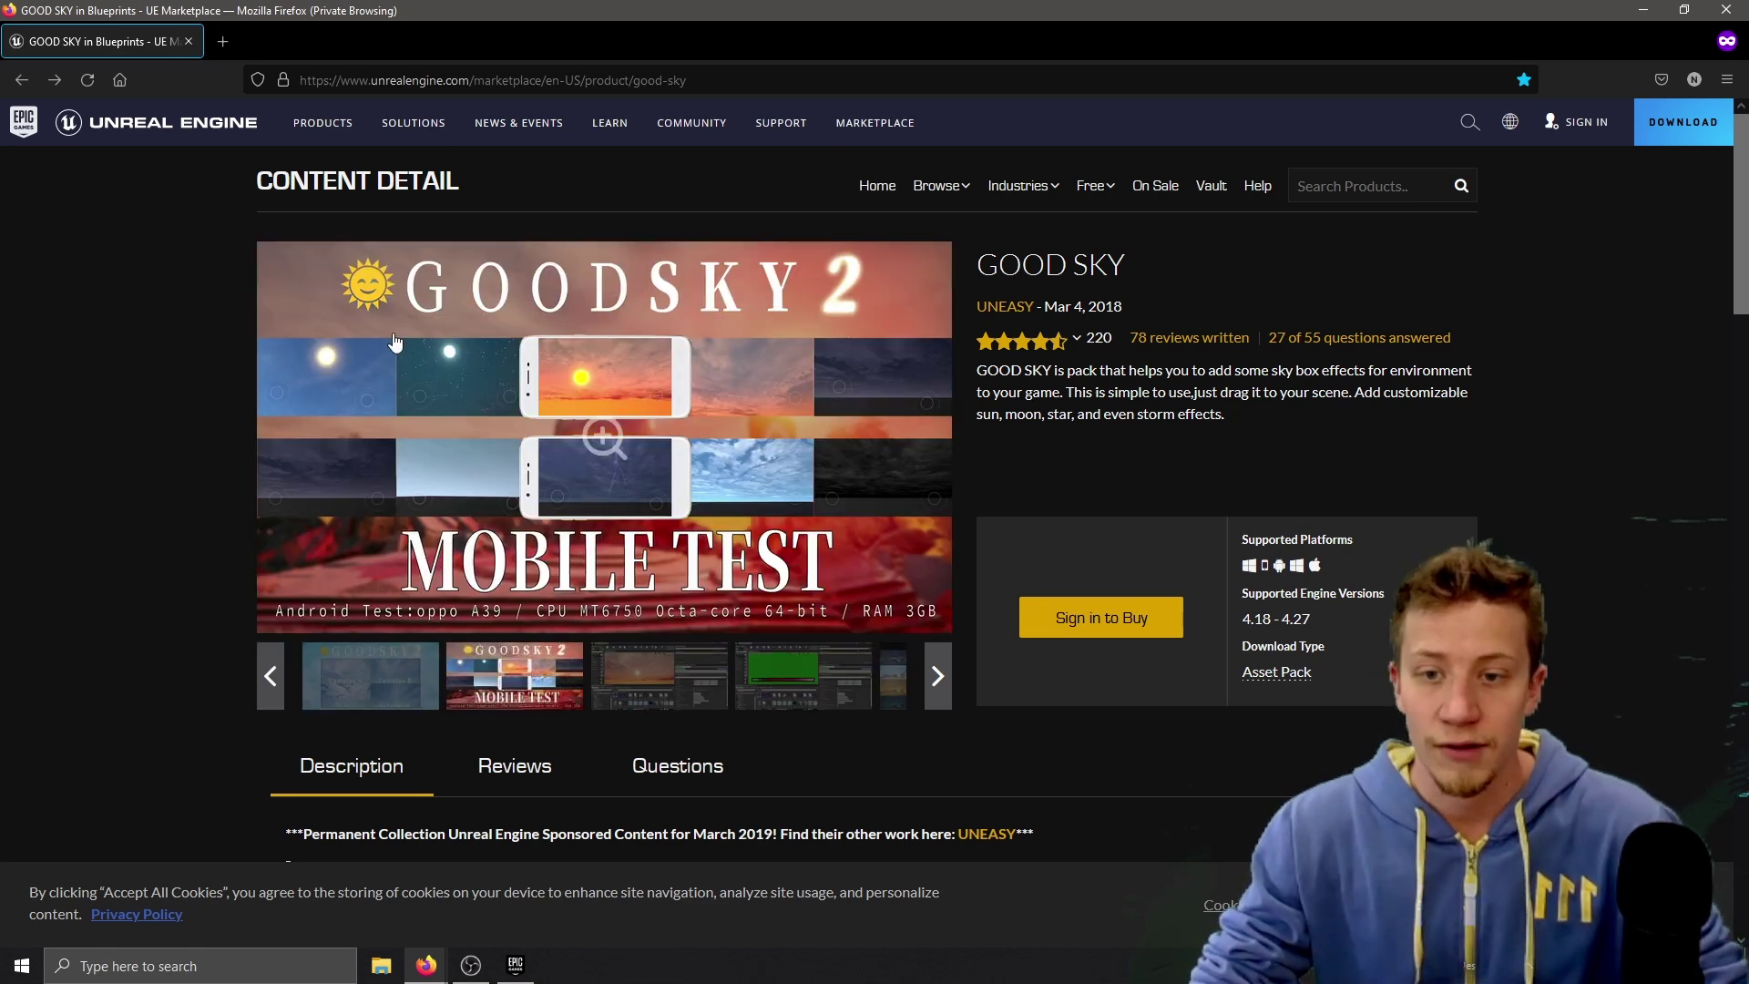
click(788, 703)
click(310, 695)
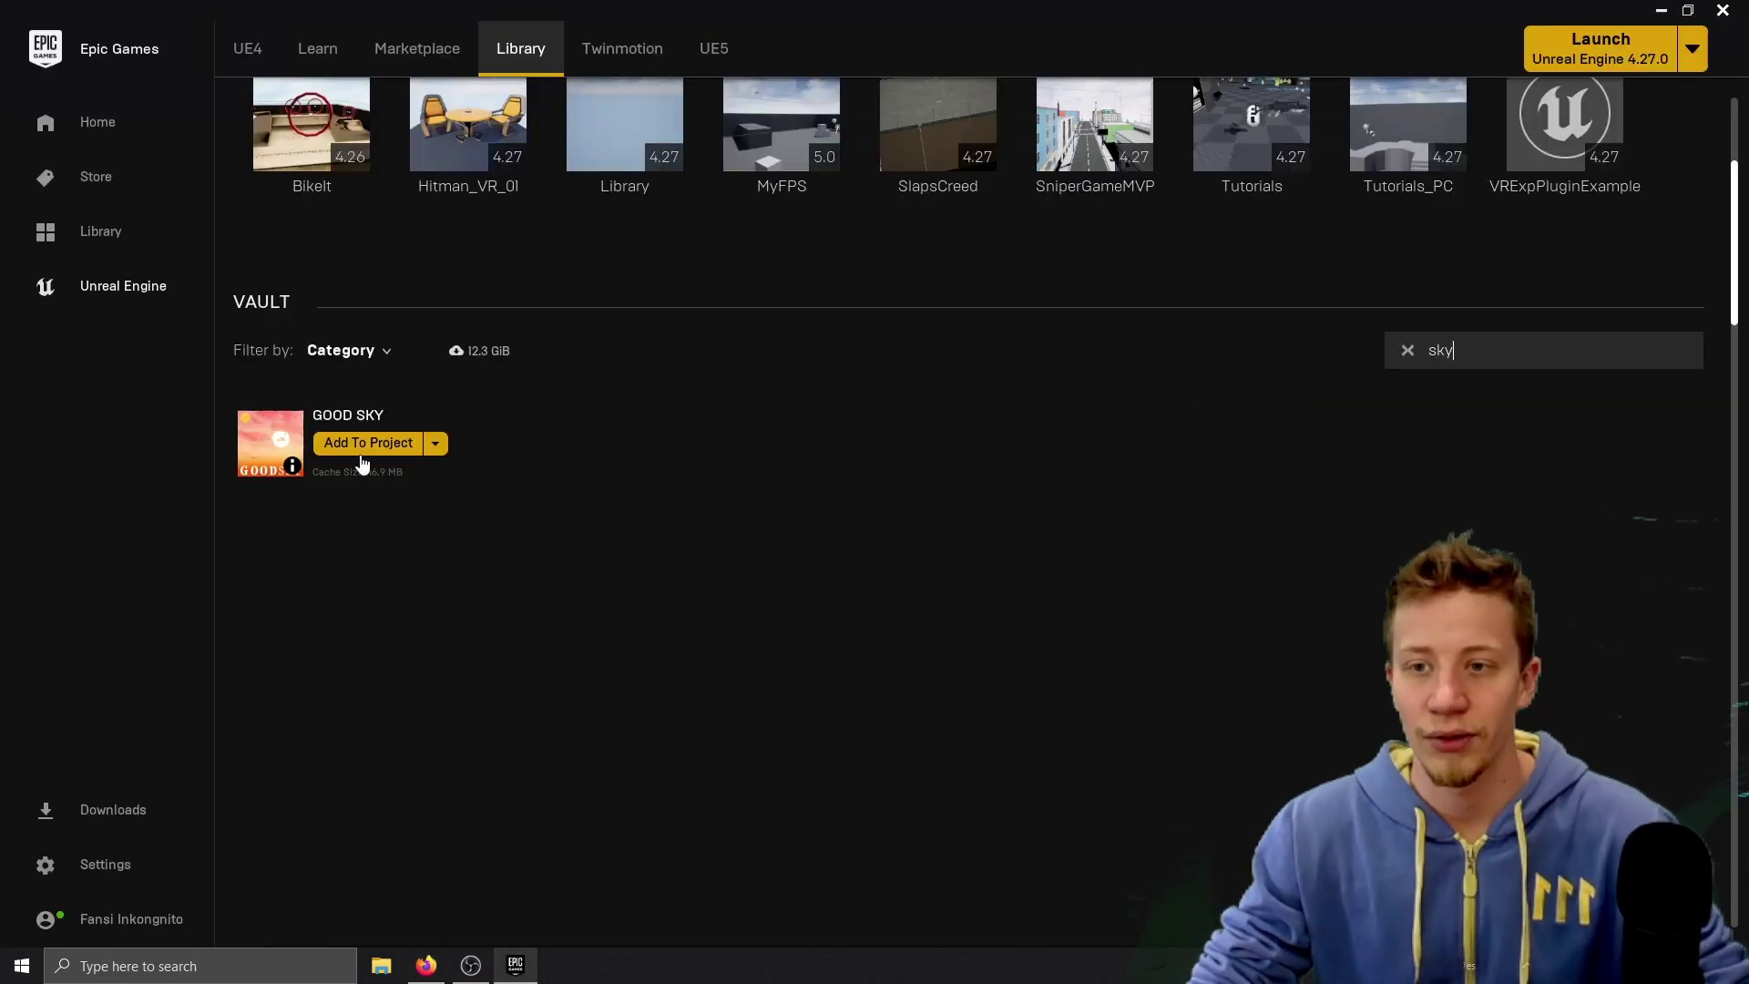
Add the GOOD SKY pack from the Epic Games library vault to the project and place BP_GoodSky in the level.
click(364, 450)
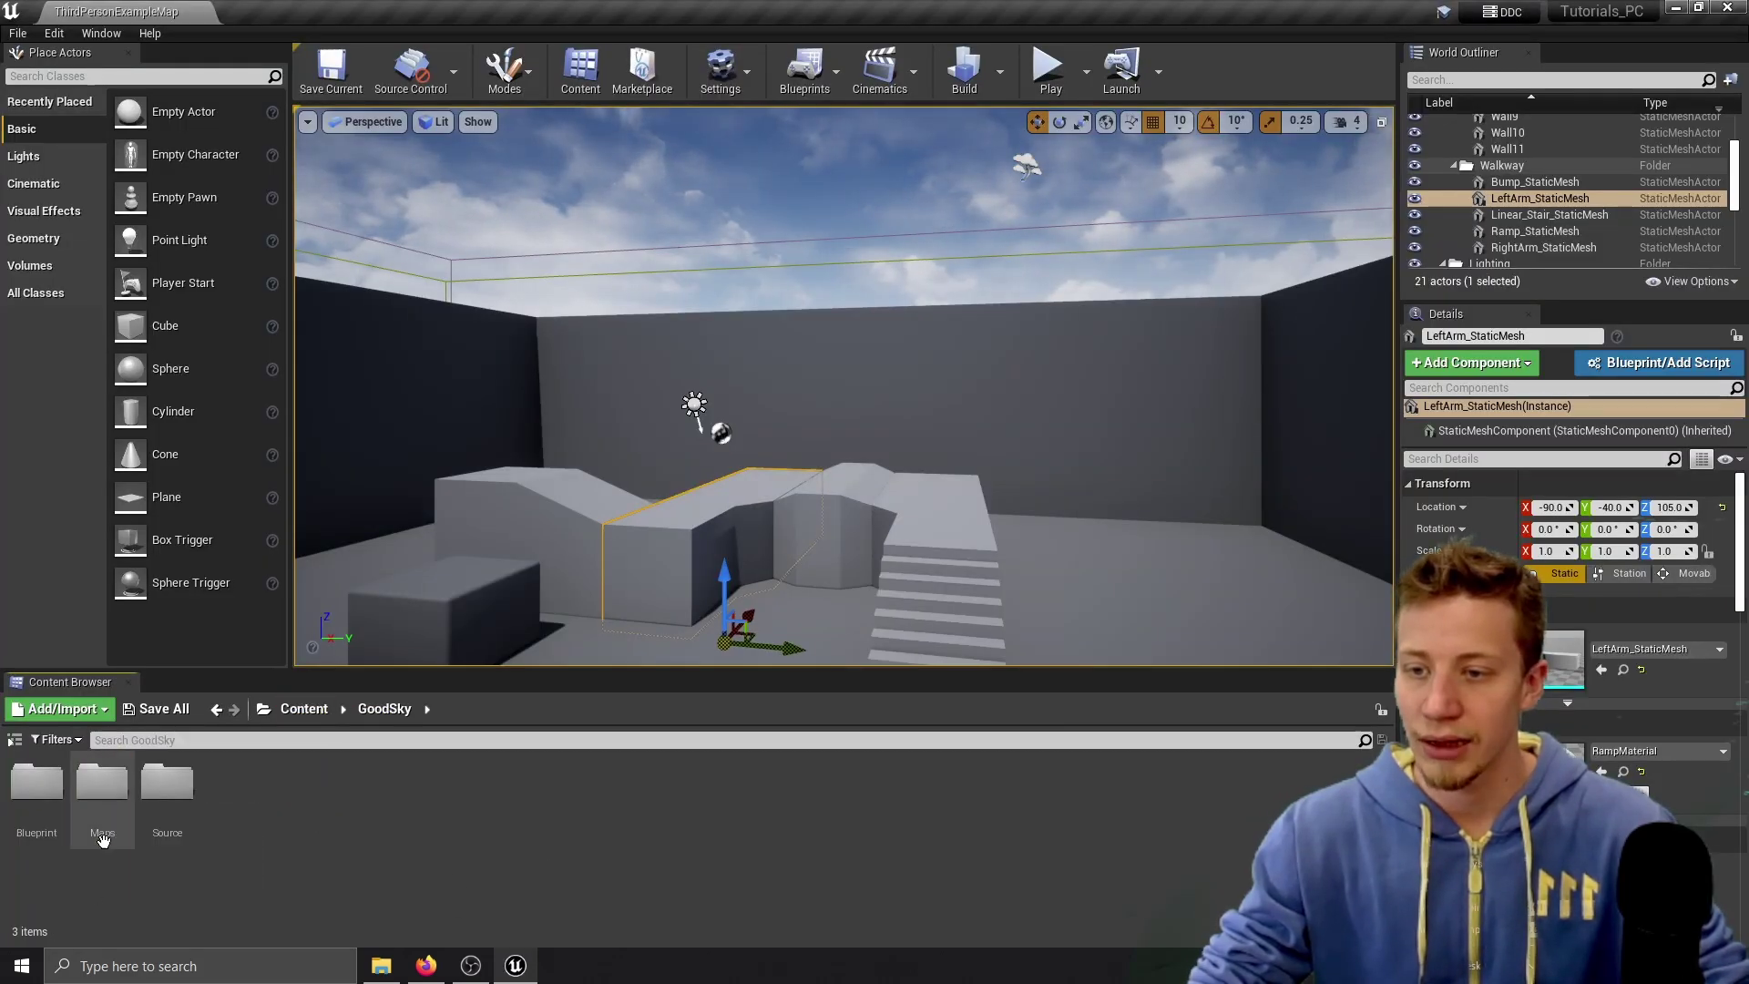
double_click(25, 798)
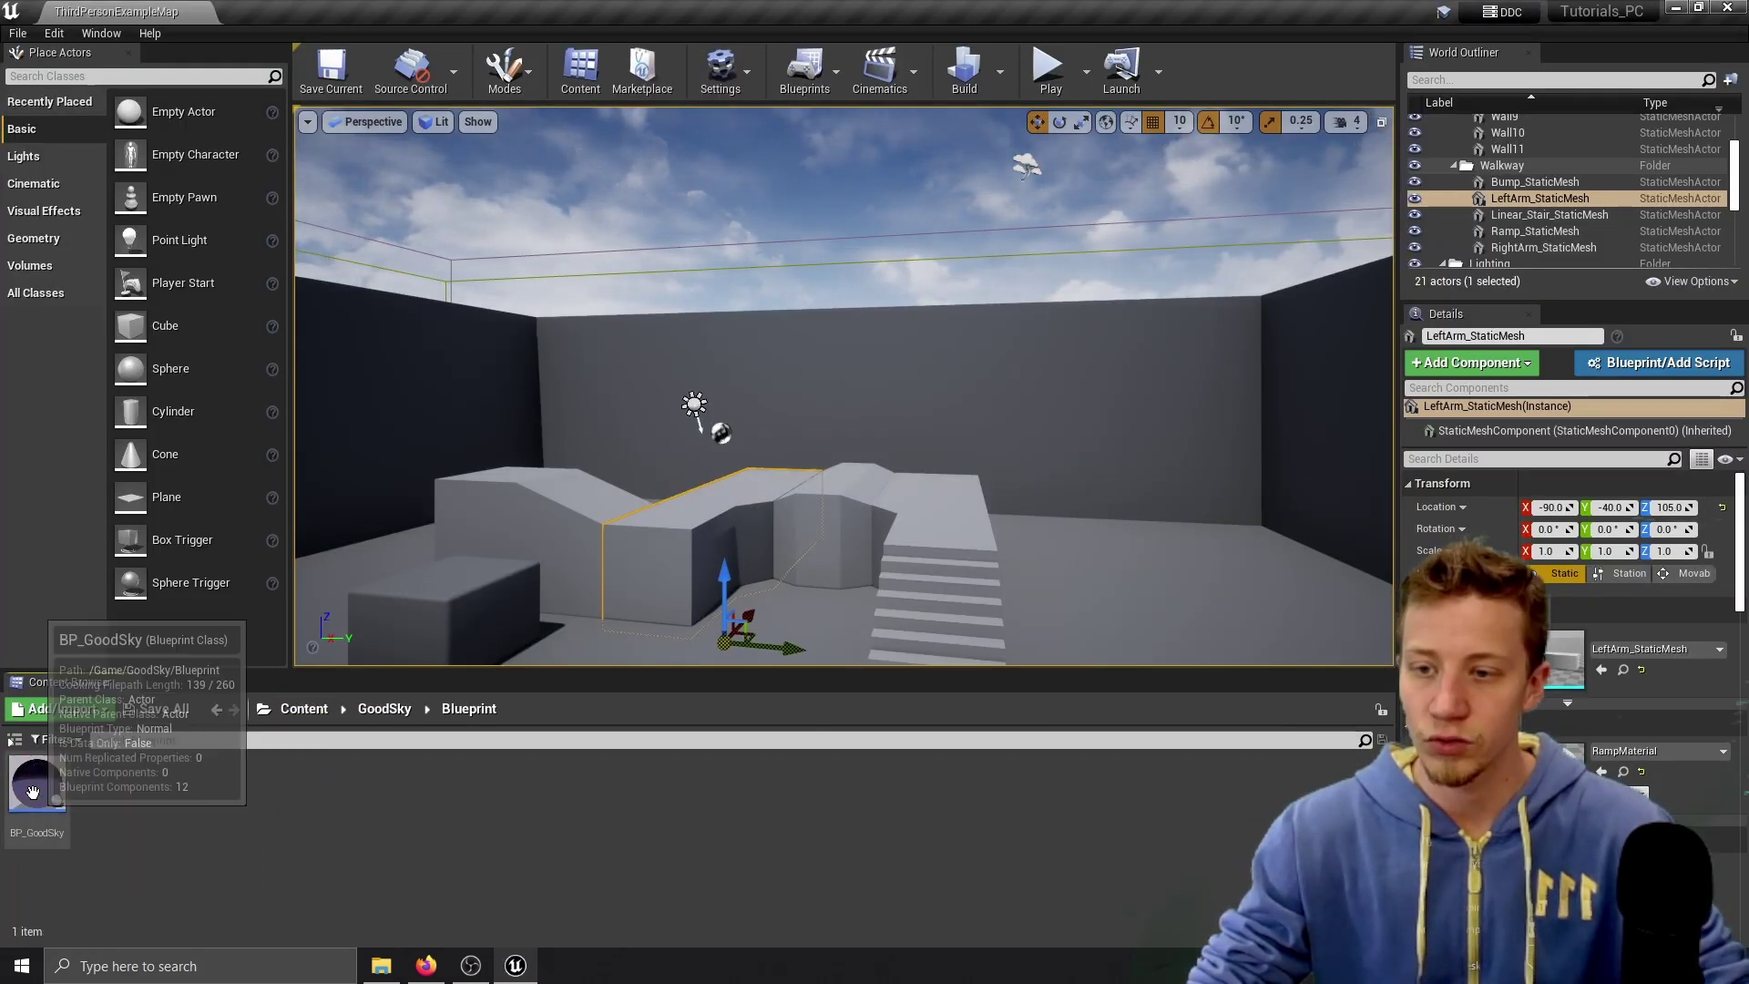
drag(36, 791, 813, 548)
Delete the default SkySphereBlueprint actor from the level.
right_drag(814, 548, 888, 372)
click(899, 292)
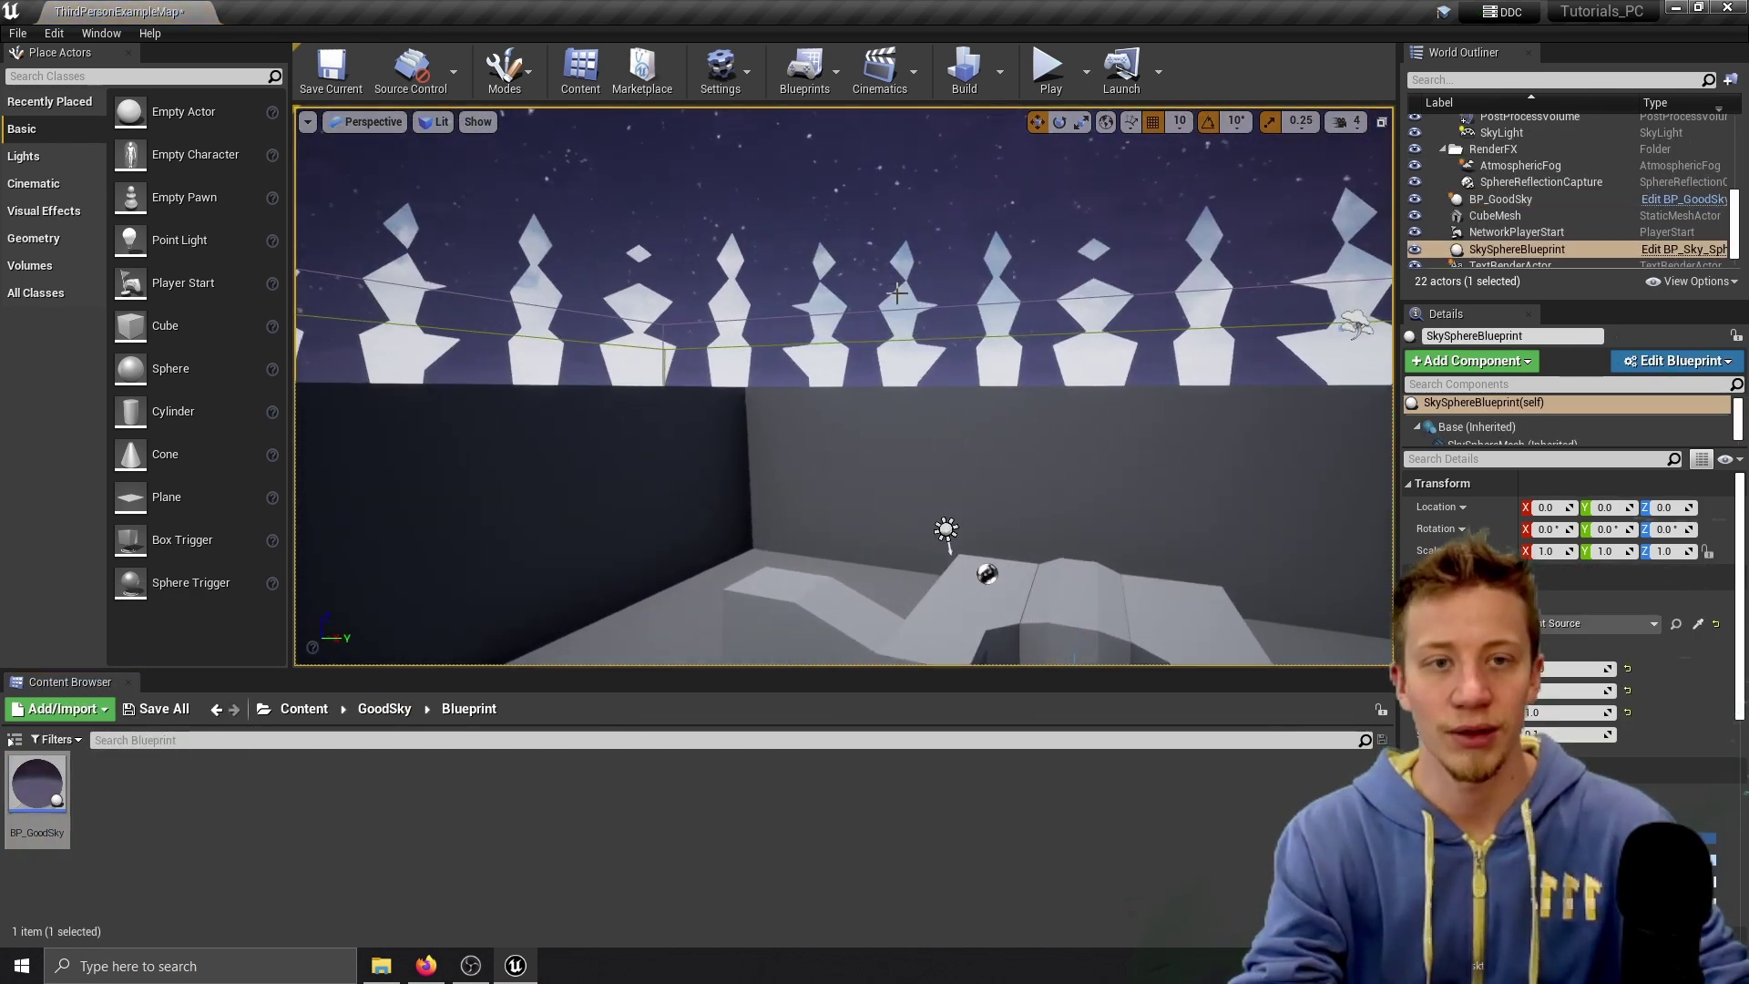
right_drag(899, 293, 904, 350)
key(Delete)
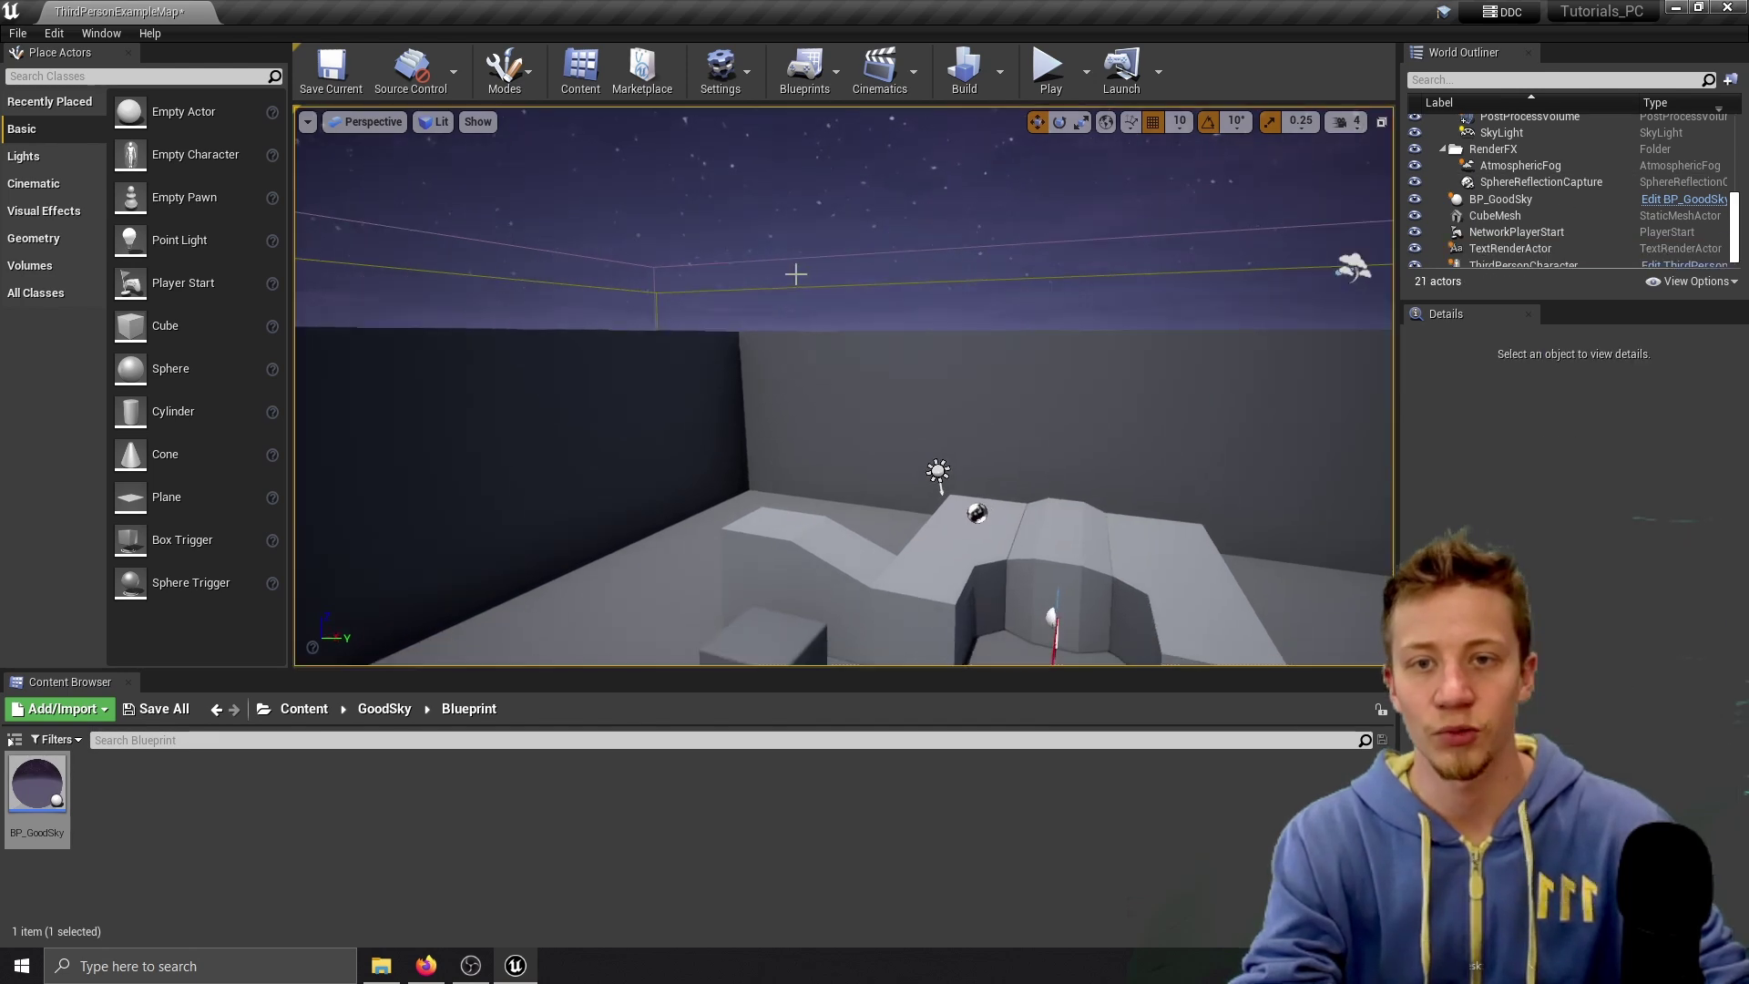
Select BP_GoodSky in the level and dock the Details panel on the opposite side of the viewport from the World Outliner.
right_drag(800, 284, 765, 301)
right_drag(861, 446, 888, 274)
click(925, 519)
right_drag(926, 519, 866, 637)
key(w)
right_drag(865, 510, 848, 465)
right_drag(1101, 350, 1100, 344)
key(w)
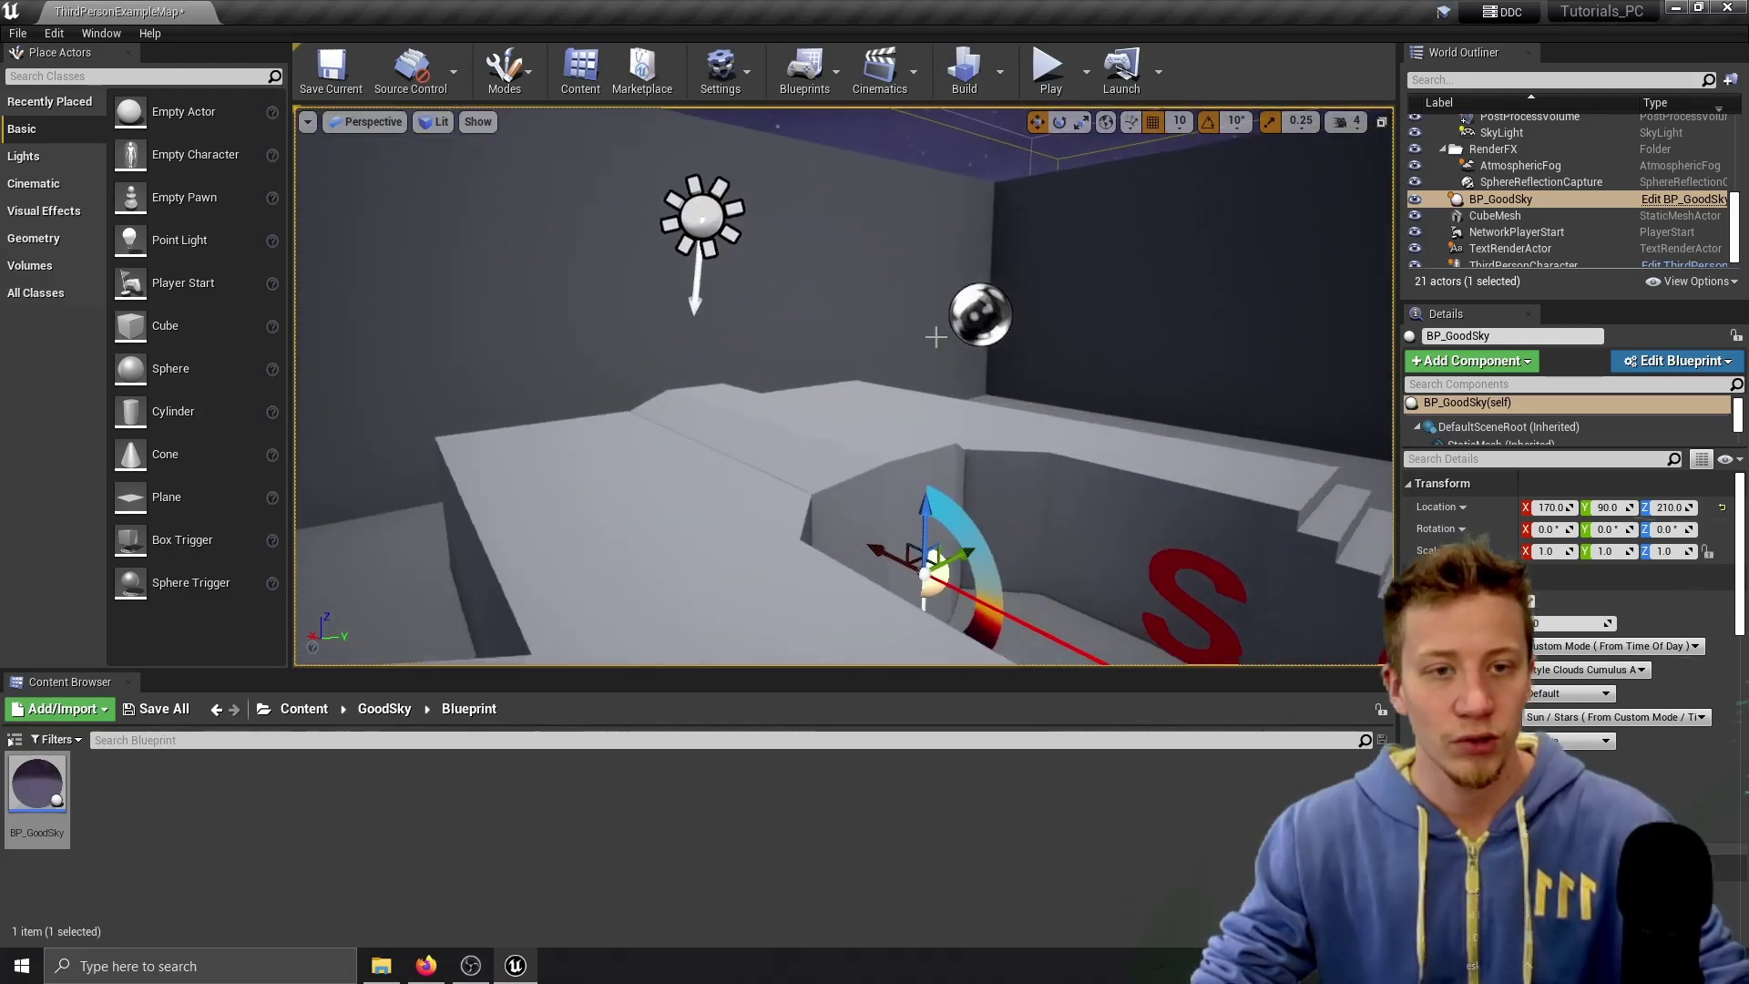
drag(1454, 319, 22, 223)
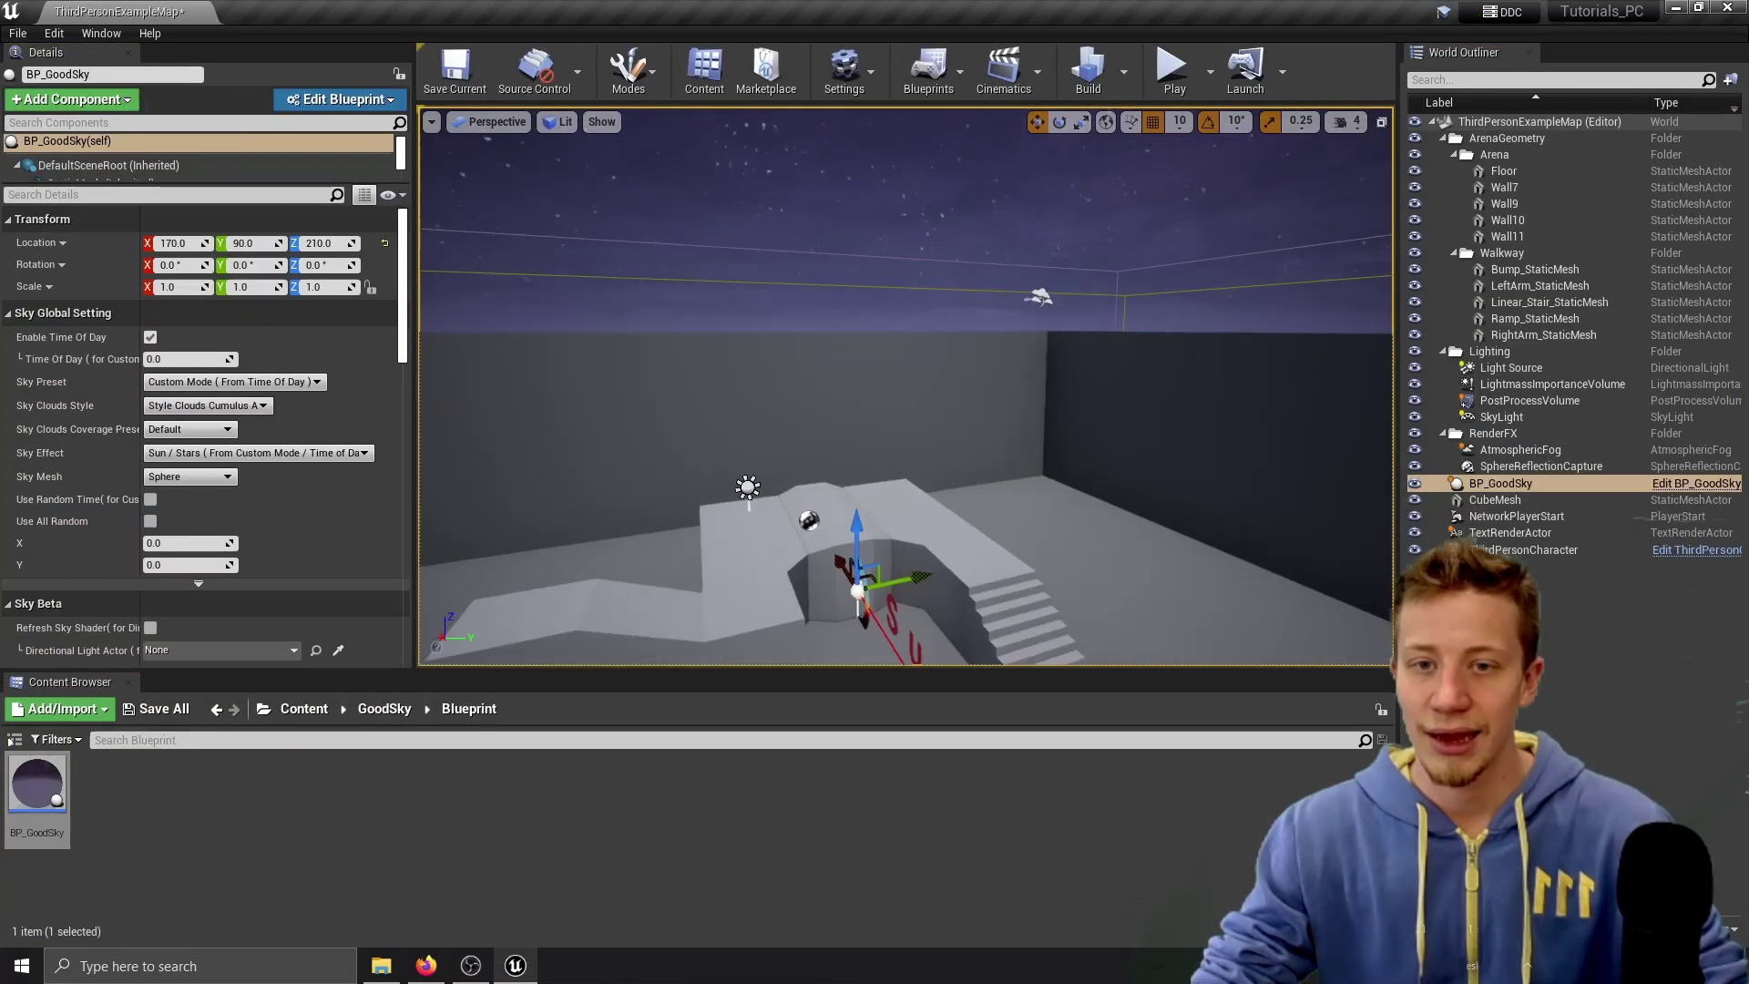
Set BP_GoodSky's Time Of Day to about 18.29.
right_drag(840, 402, 839, 323)
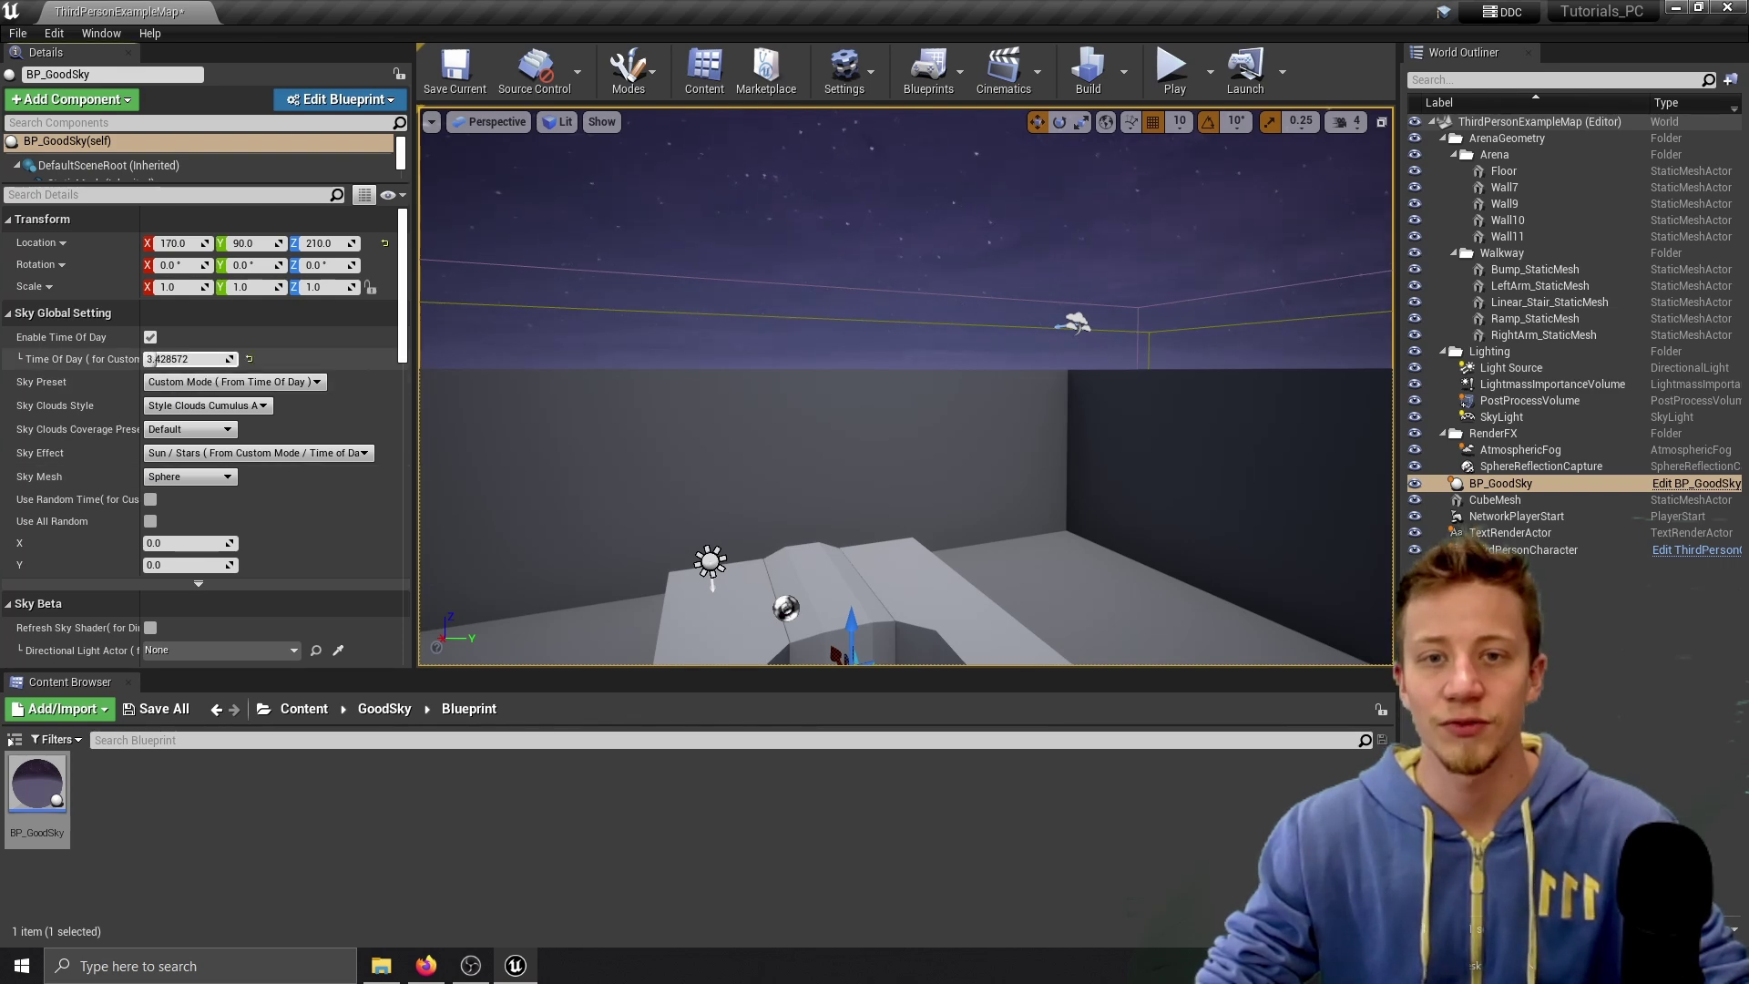
drag(155, 358, 214, 358)
Delete the four arena walls Wall7, Wall9, Wall10 and Wall11 from the level.
right_drag(1054, 257, 1054, 382)
click(875, 487)
right_drag(874, 487, 1047, 510)
key(Delete)
click(832, 336)
key(Delete)
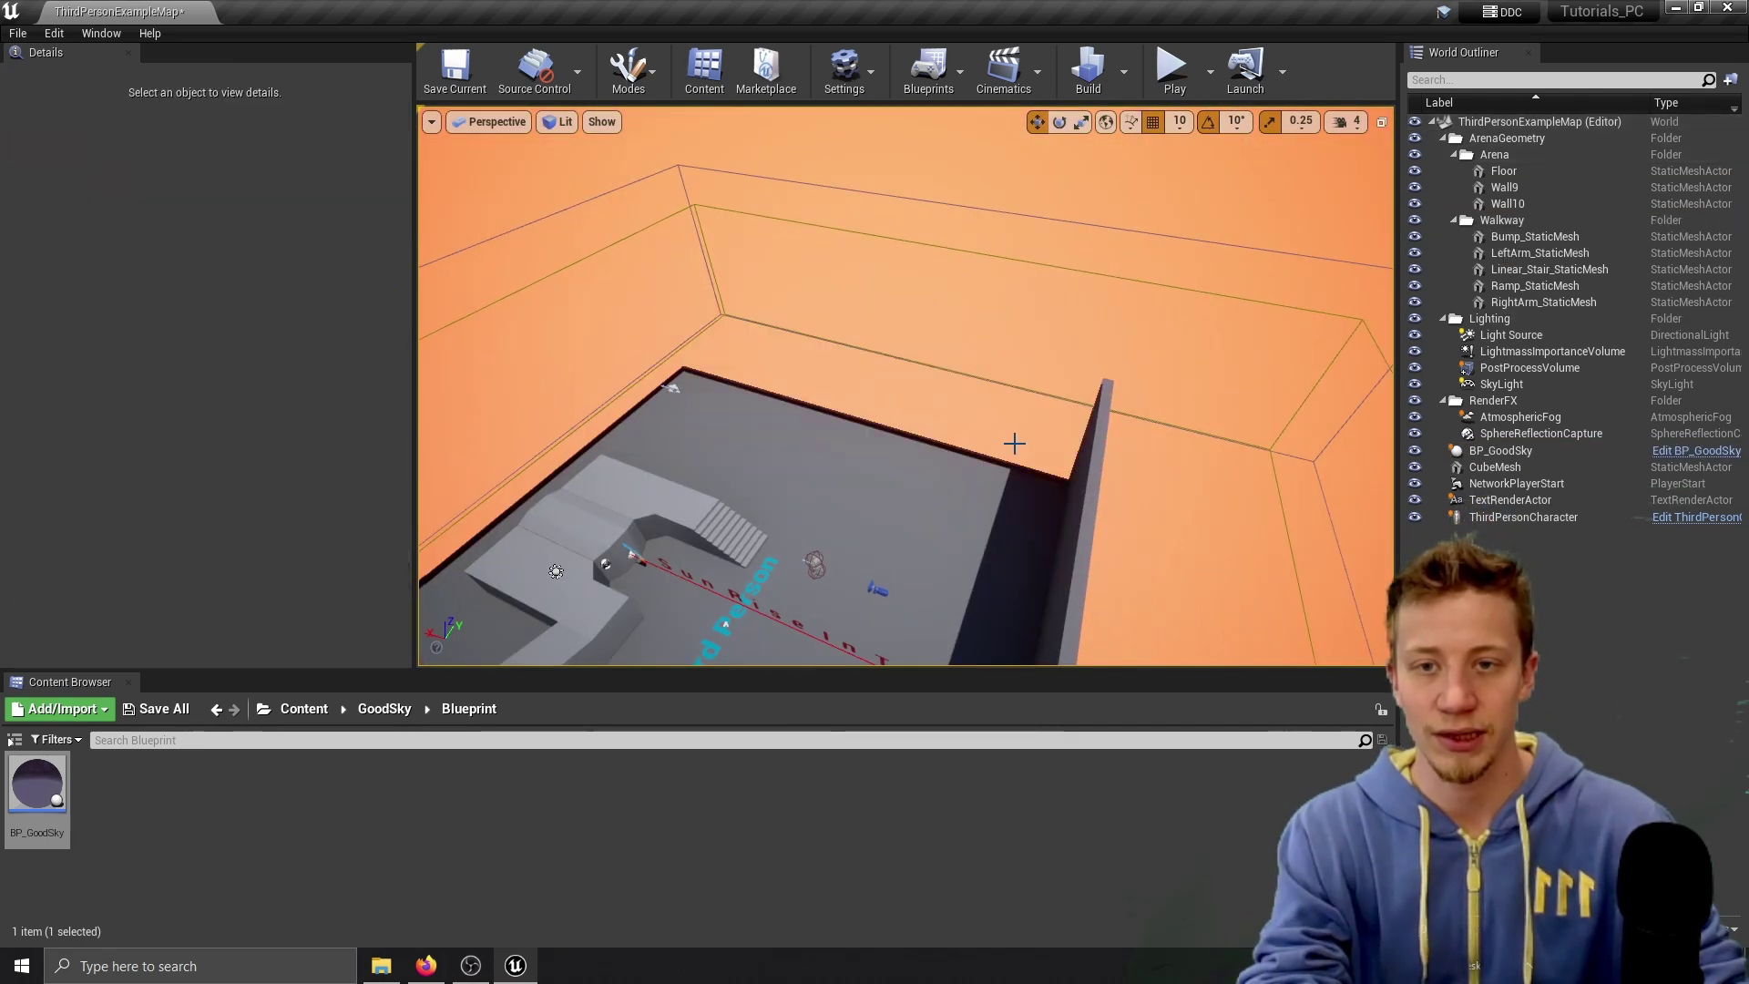
right_drag(1015, 443, 938, 510)
click(938, 510)
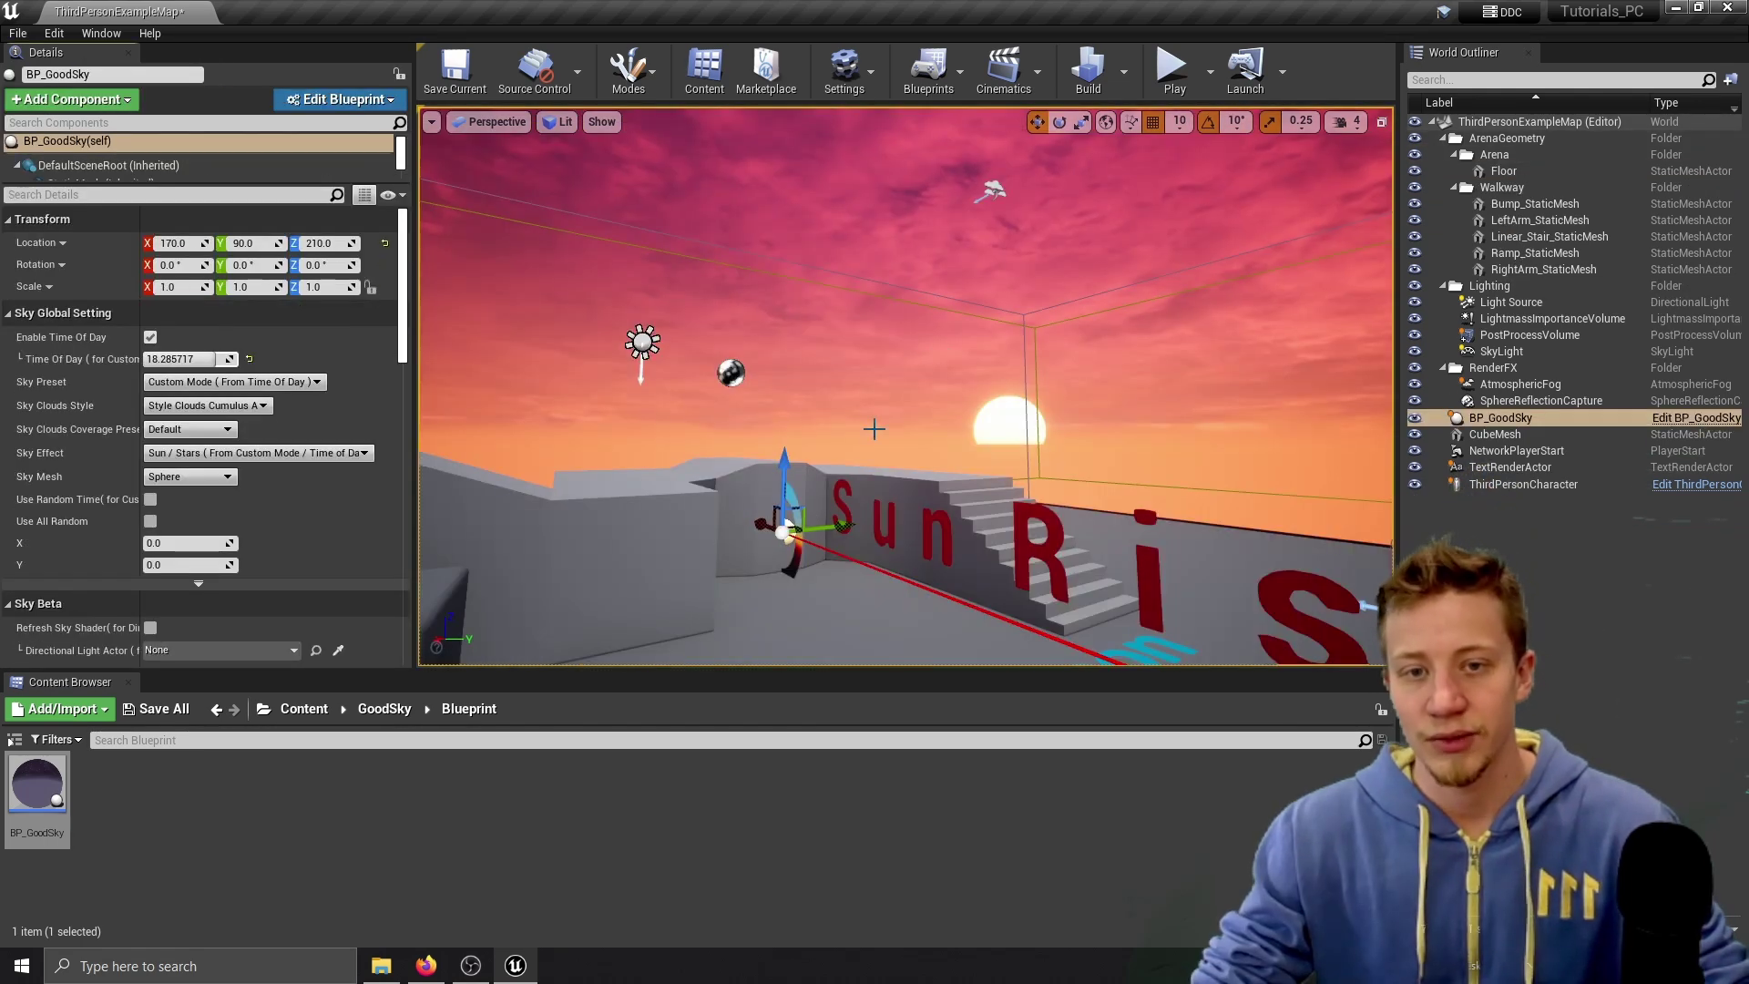
Lower BP_GoodSky along the Z axis to a location of about -379790.
right_drag(1065, 428, 1075, 362)
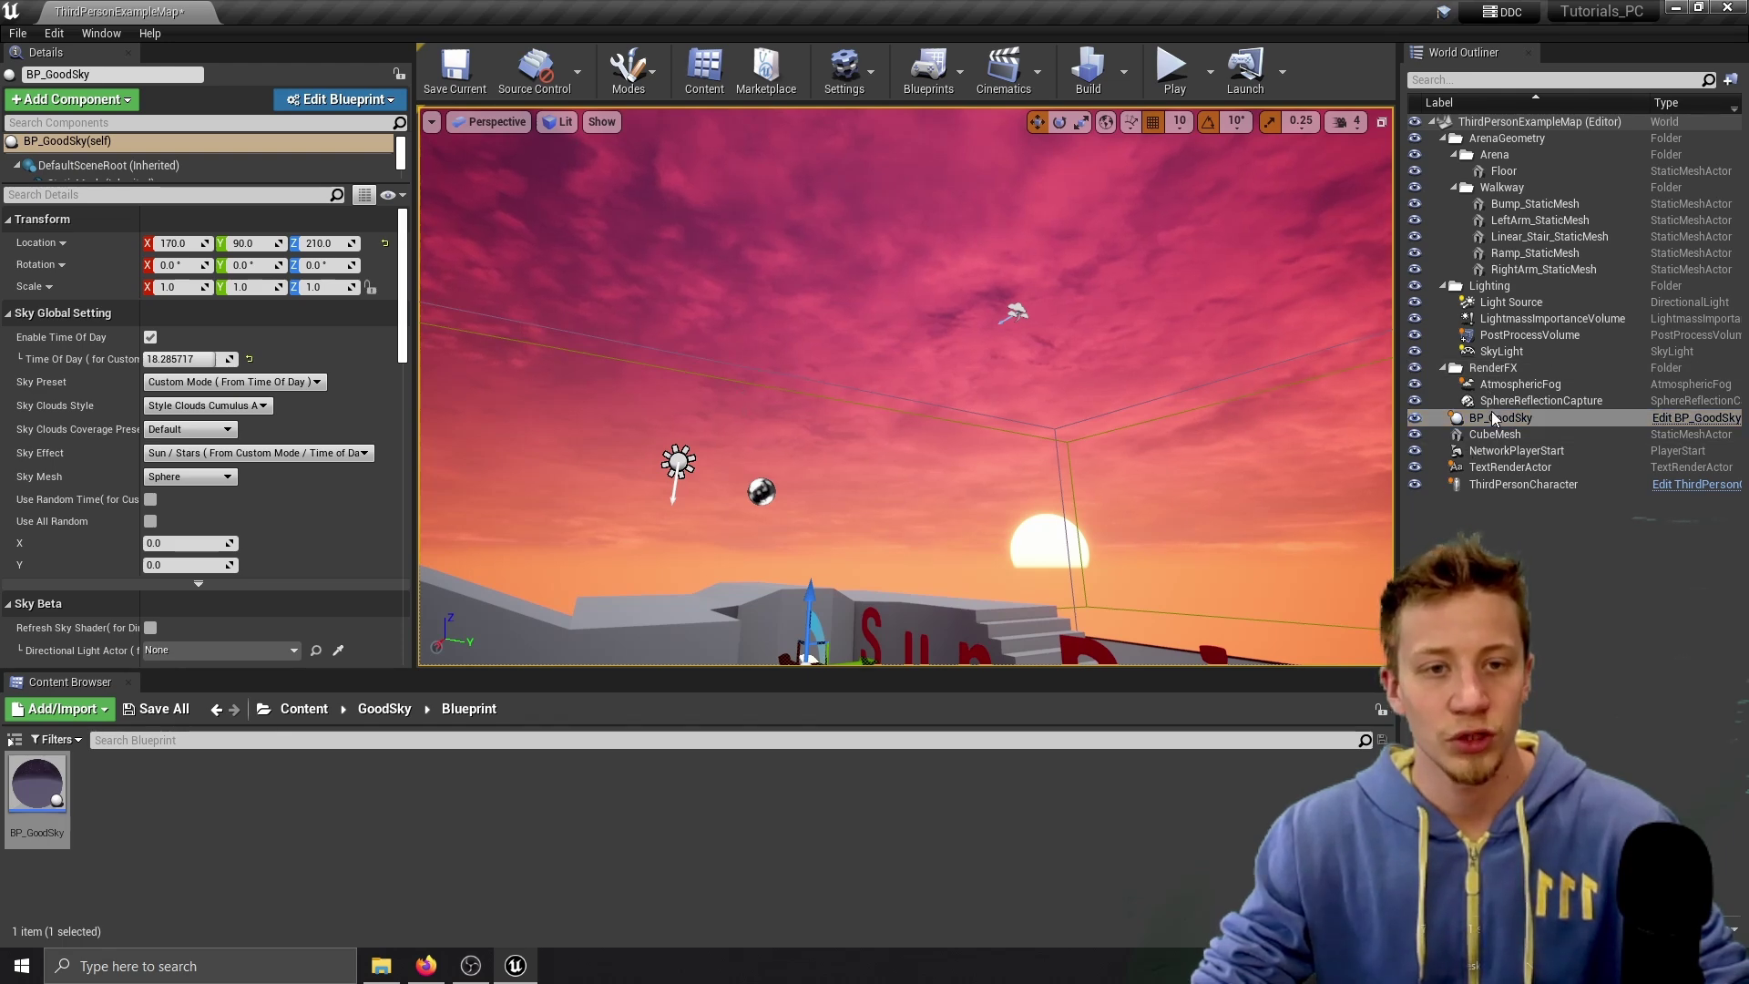
double_click(1496, 417)
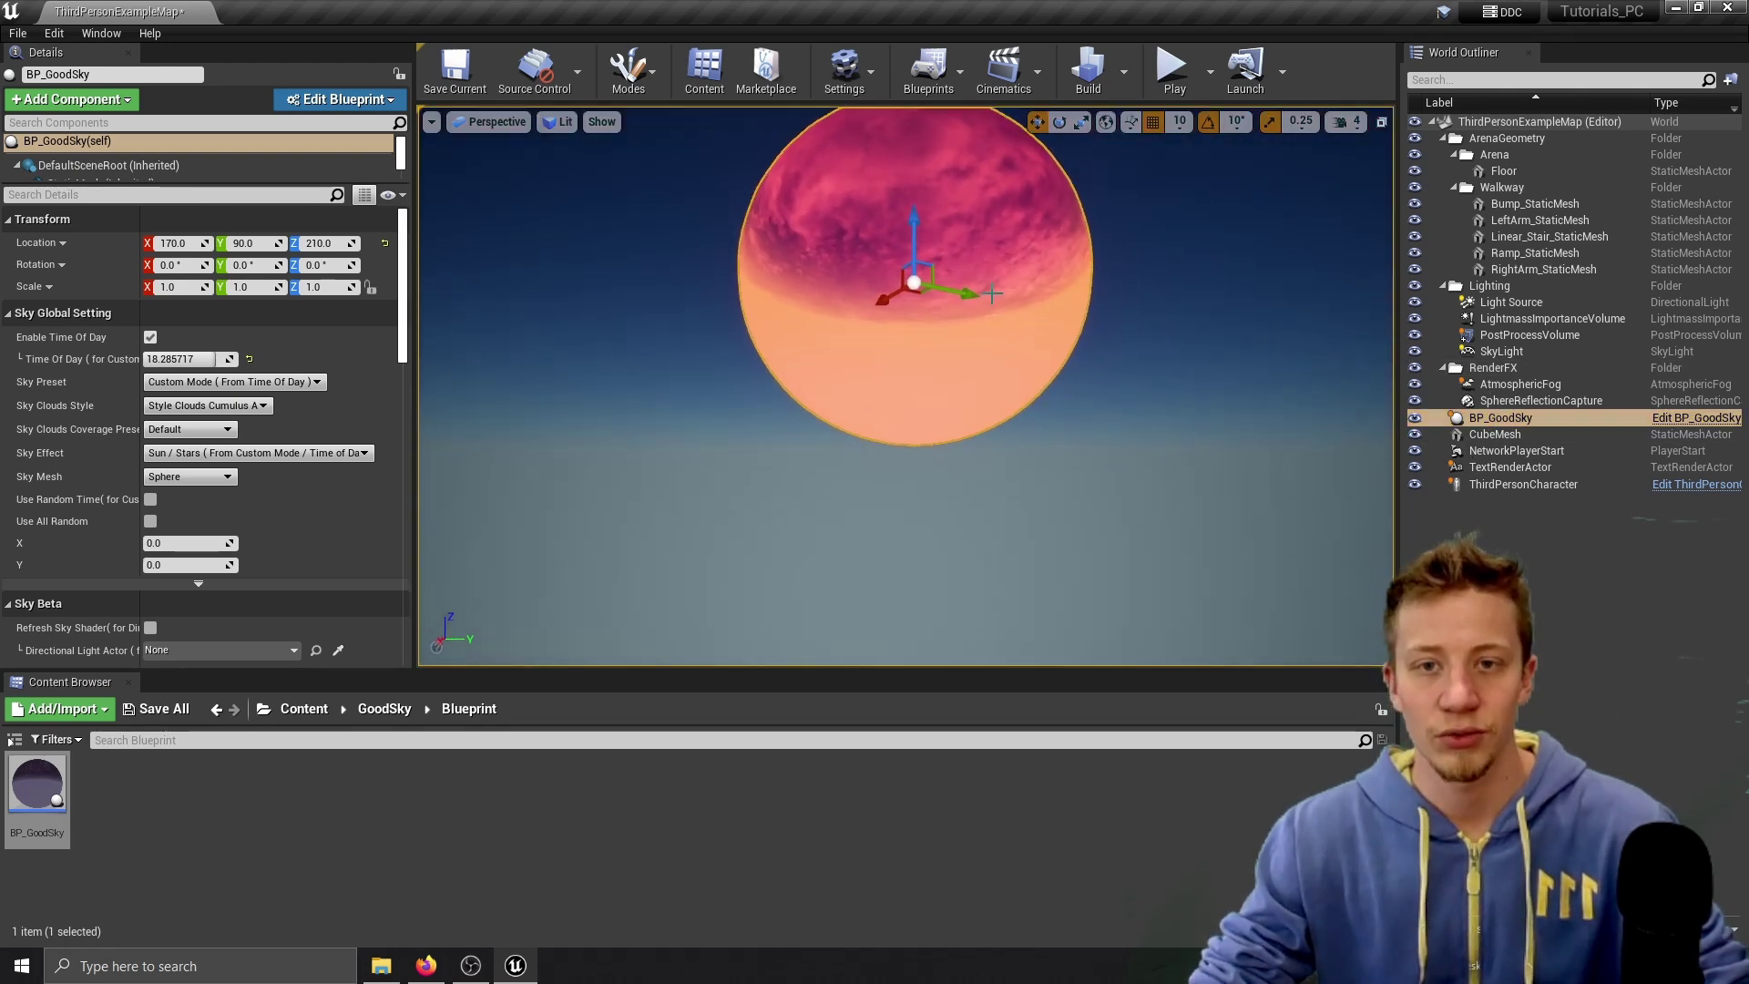
drag(908, 218, 913, 254)
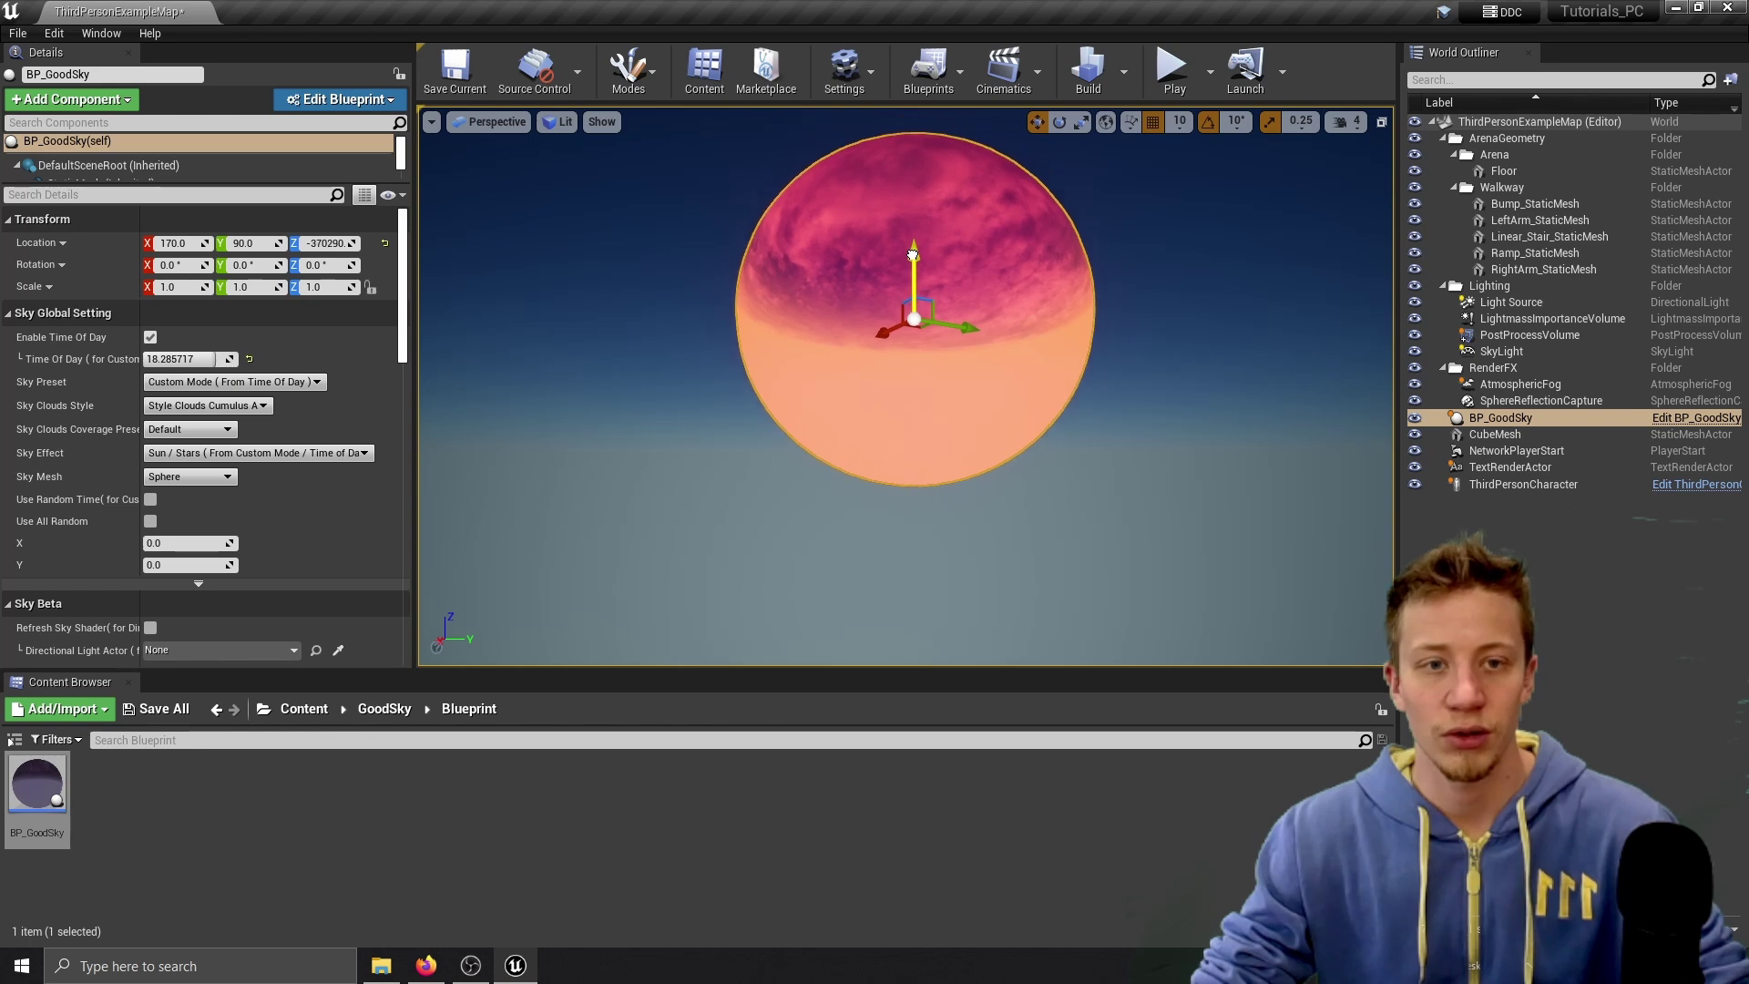
double_click(1507, 466)
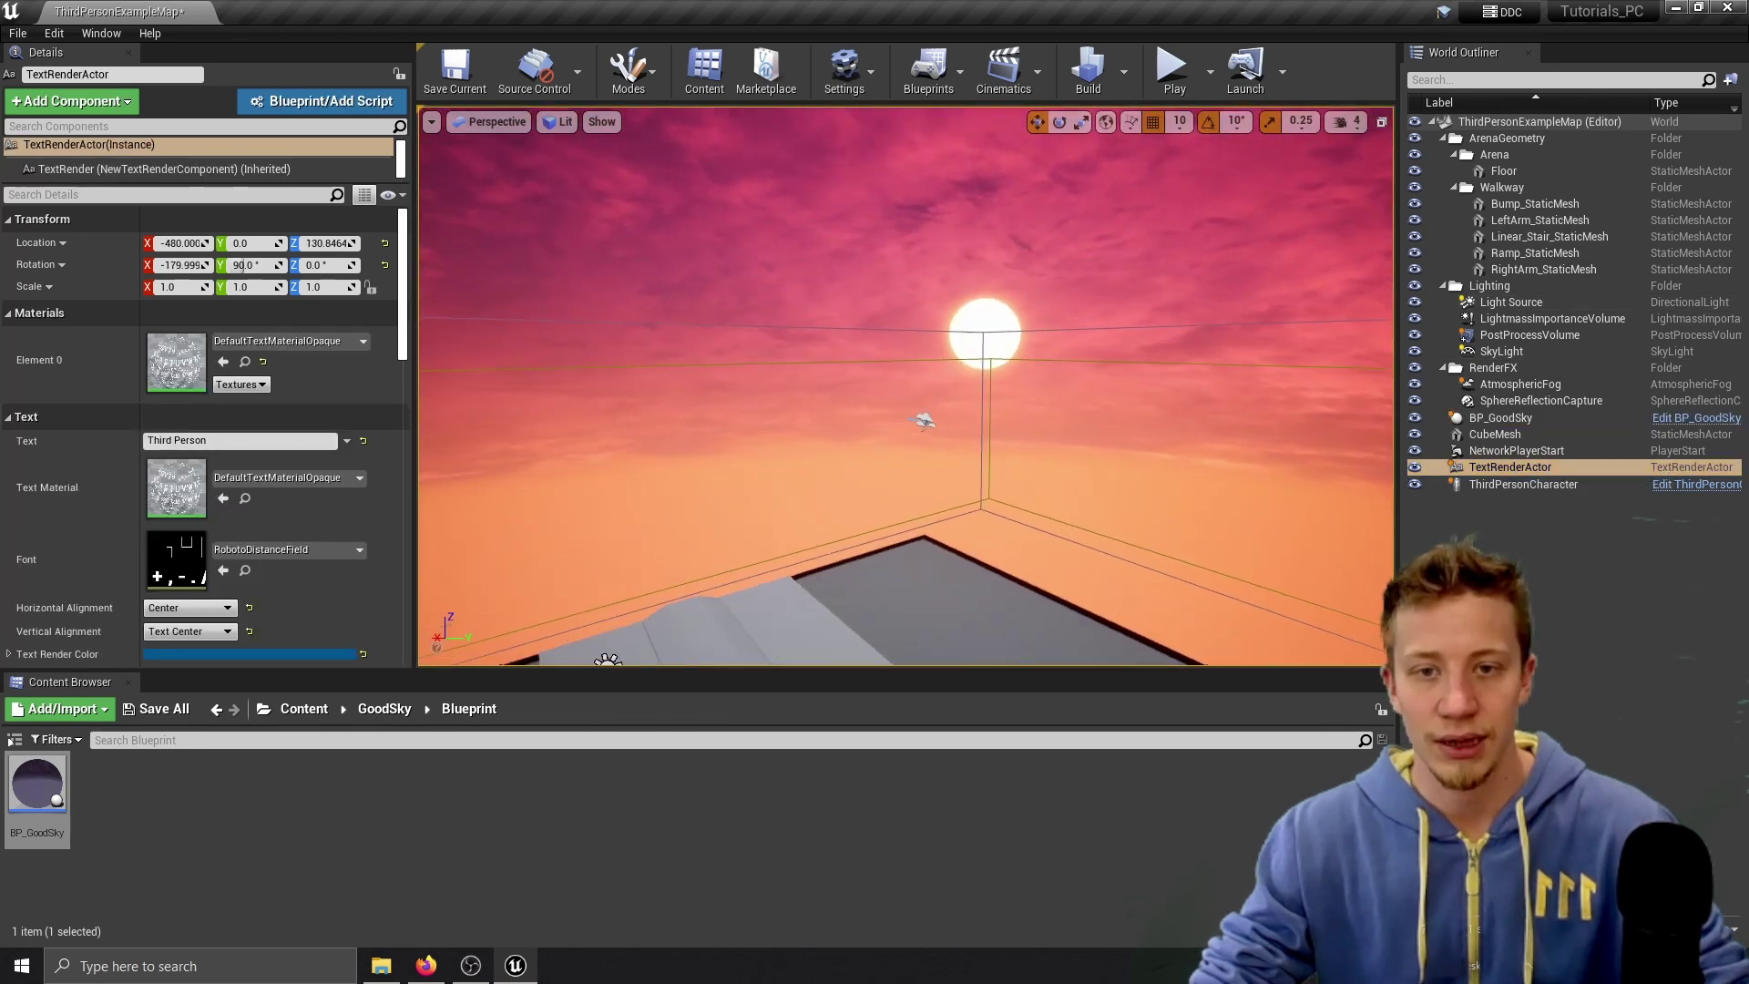
right_drag(905, 387, 784, 418)
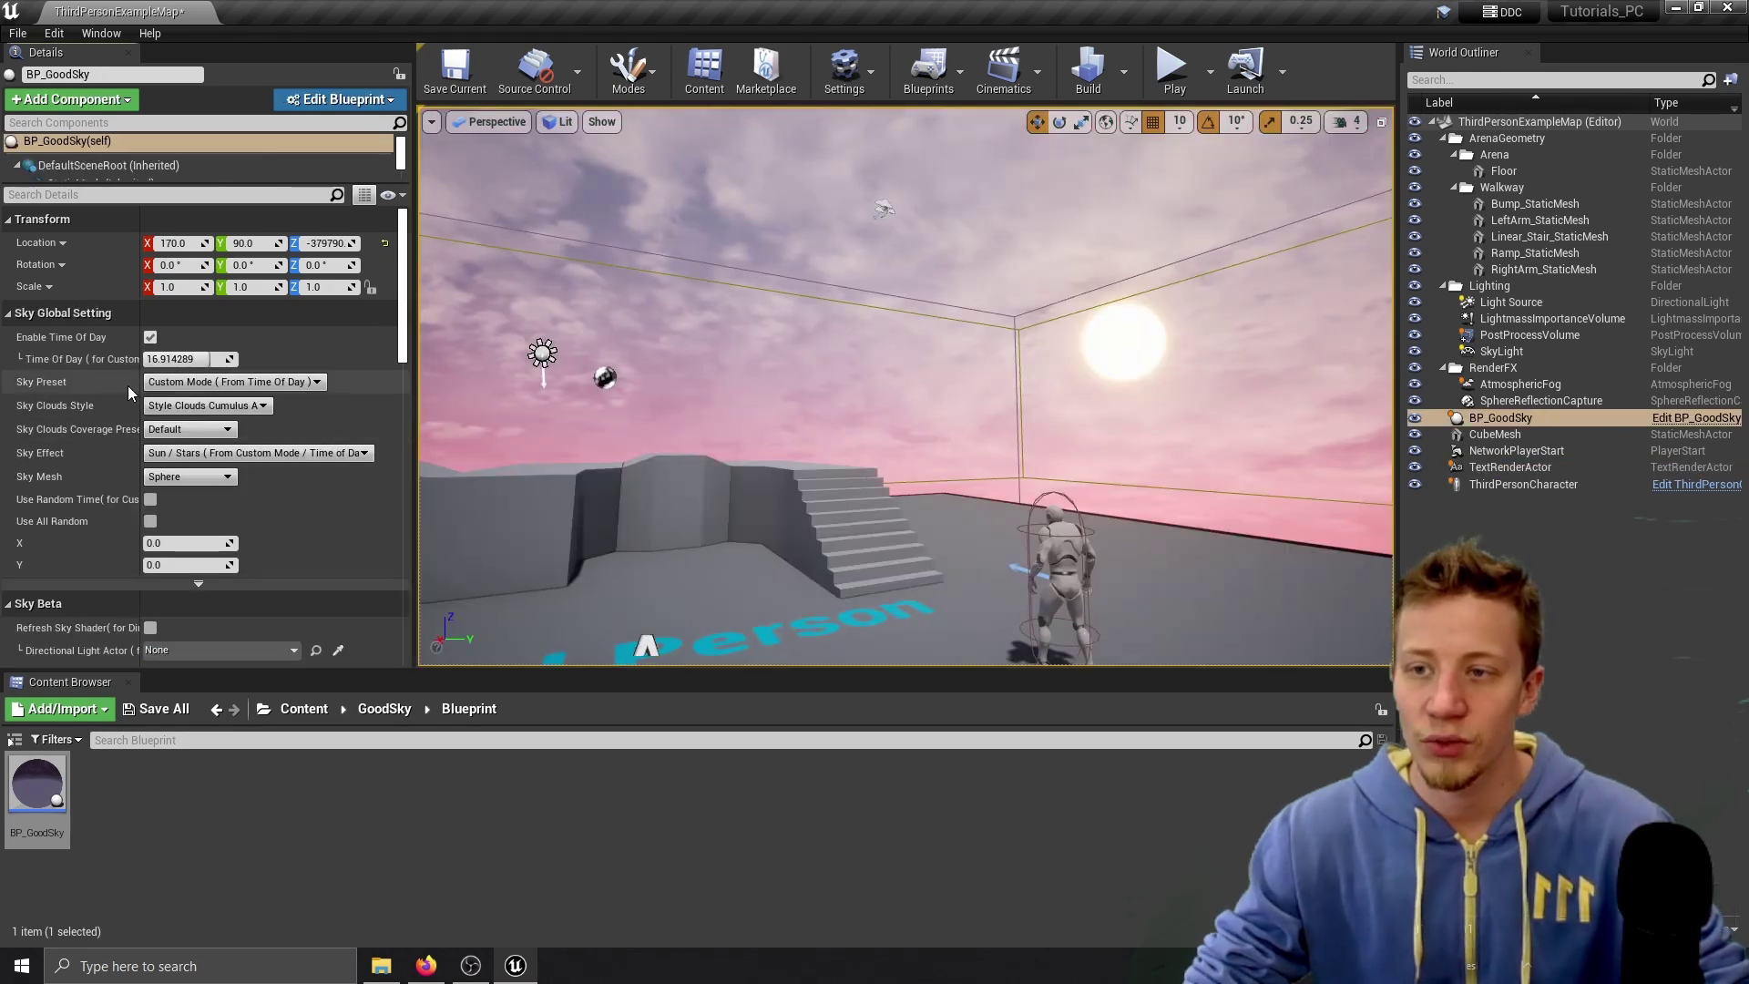
Try the Style Forest and Noon Clear Sky presets and set Sky Preset back to Custom Mode ( From Time Of Day ).
click(241, 382)
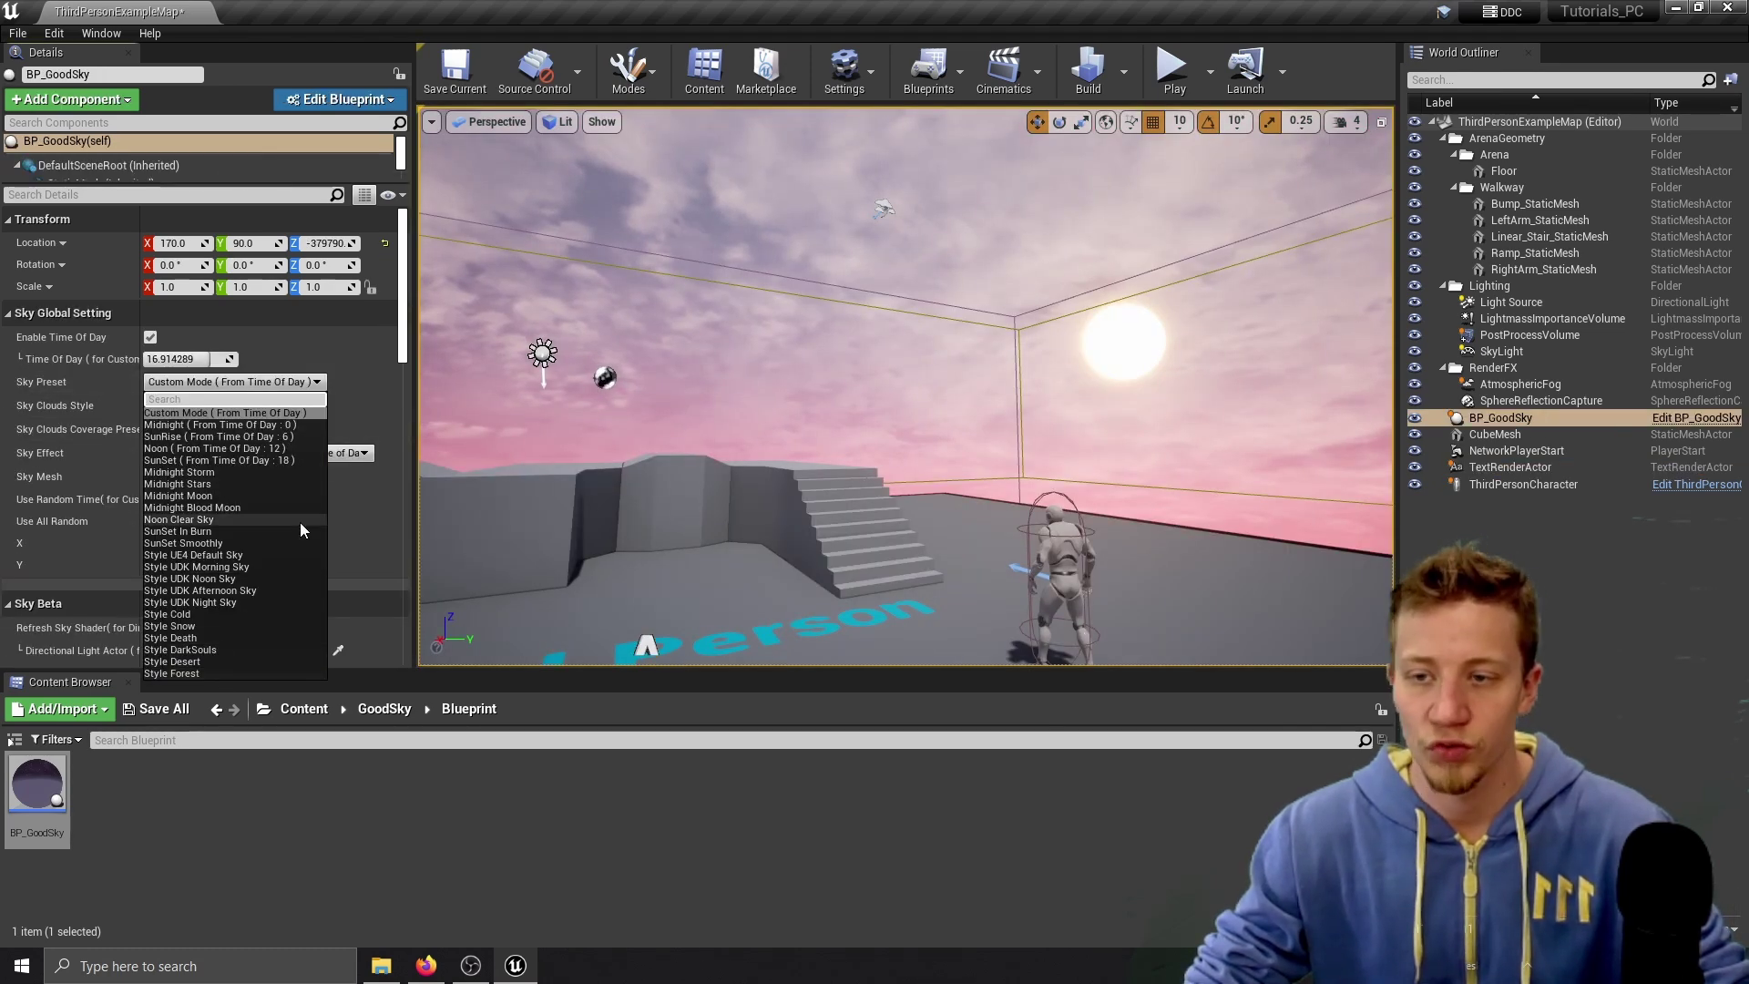
click(186, 673)
click(211, 381)
click(260, 514)
click(196, 382)
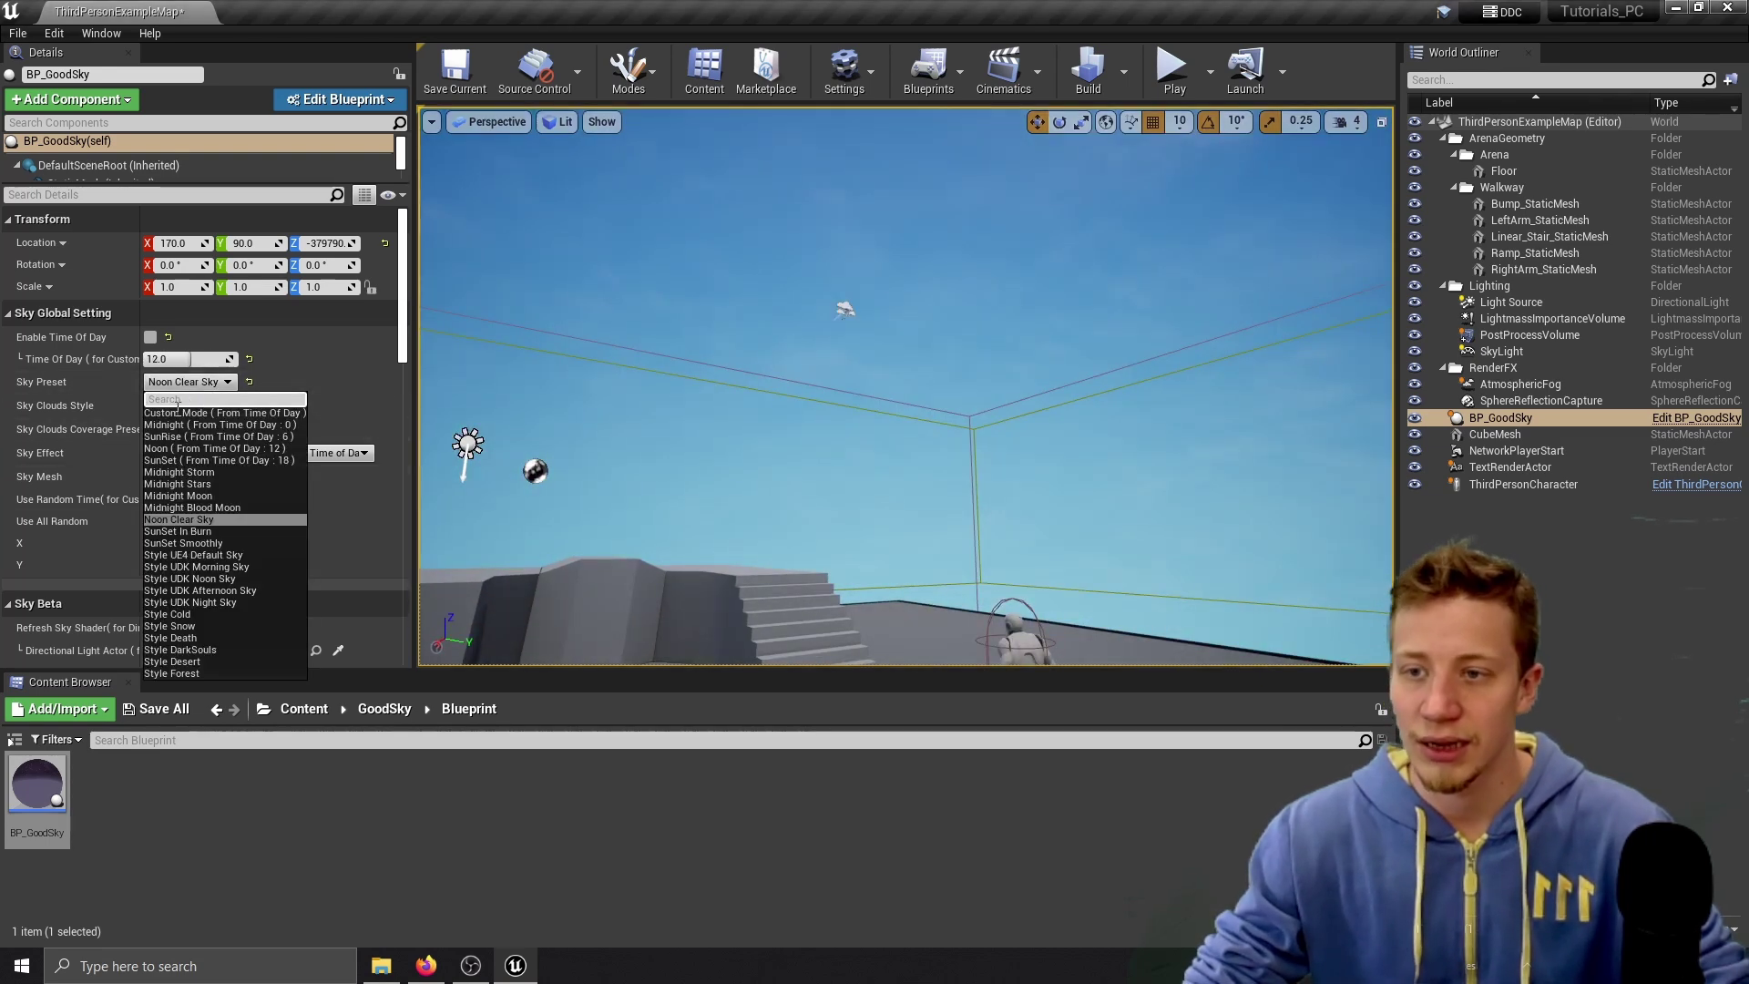
click(190, 414)
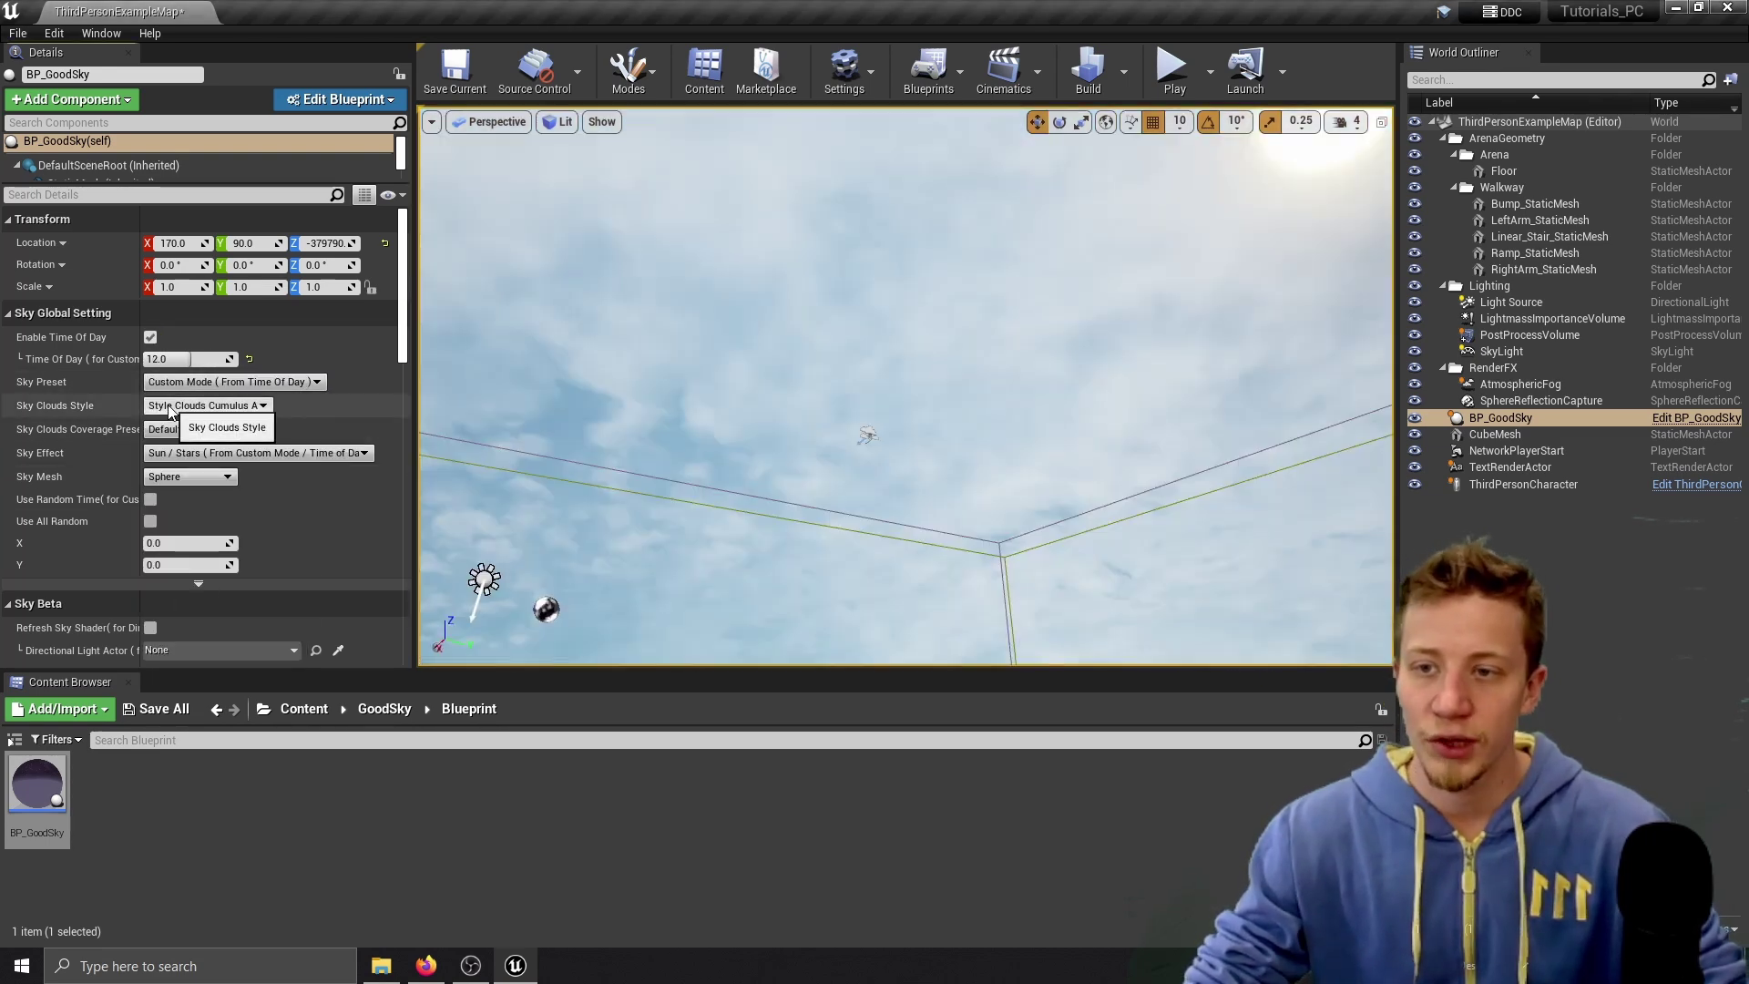
Set Sky Clouds Style to Style Clouds Cirriform and the Sky Clouds Coverage preset to Clear.
click(191, 444)
click(205, 406)
click(194, 456)
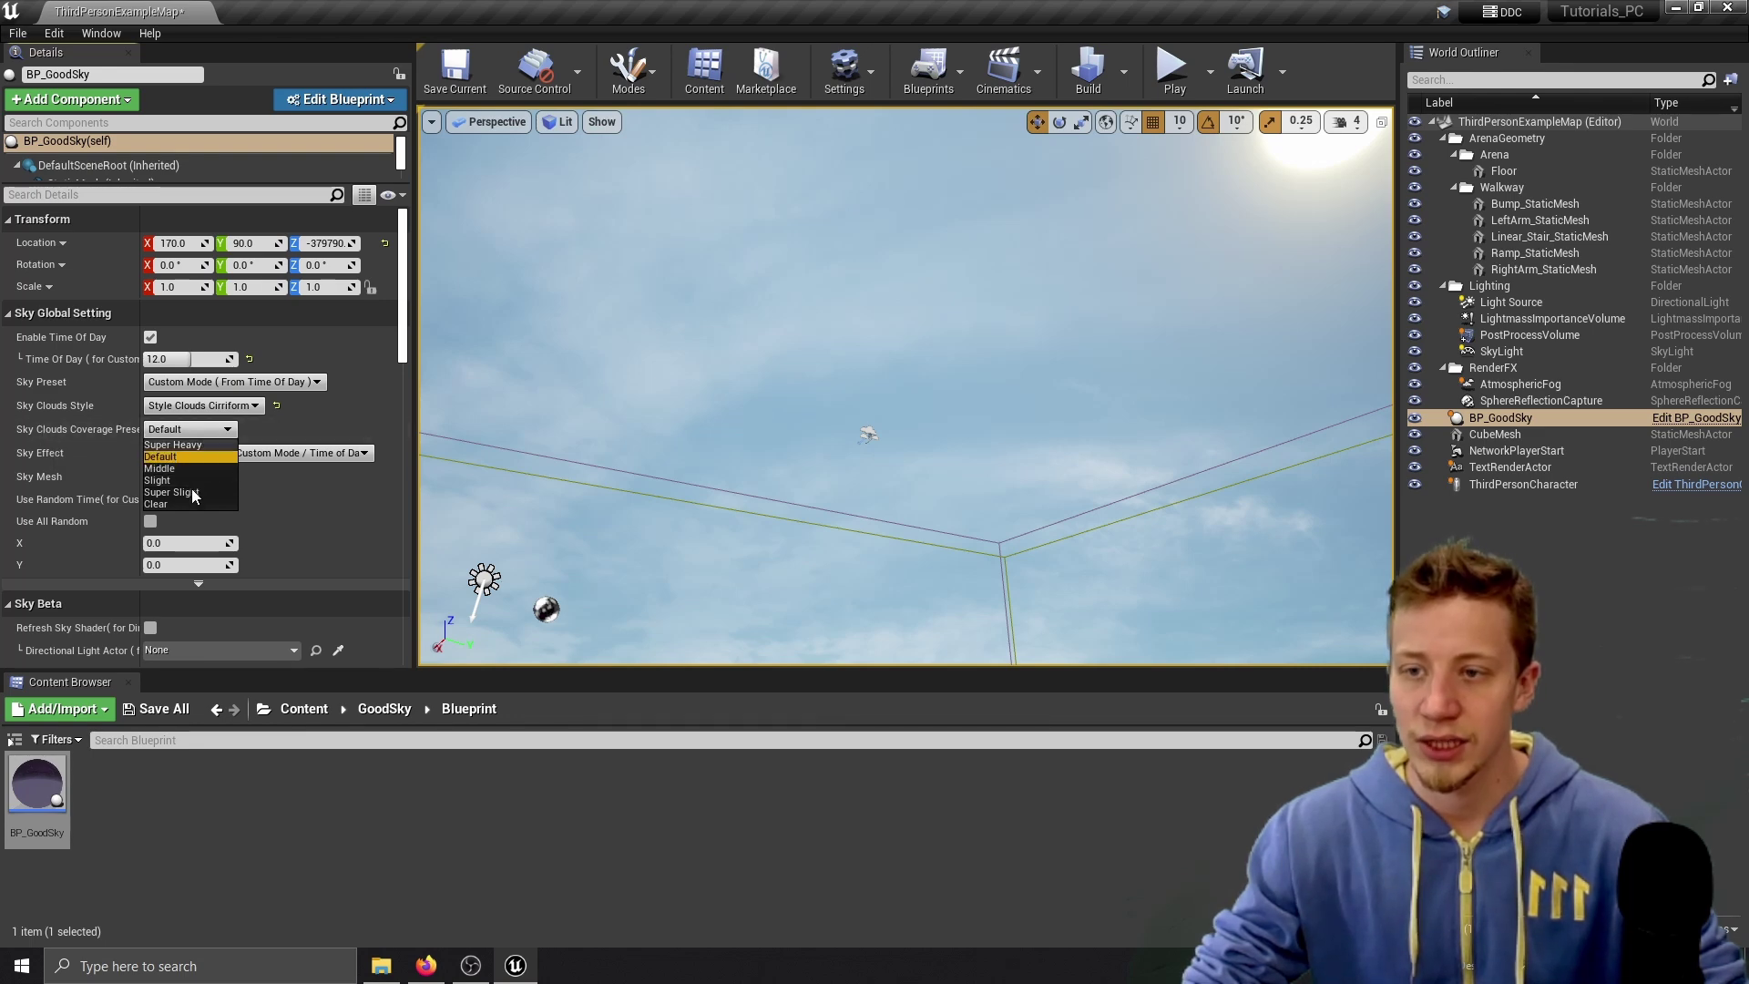
click(157, 503)
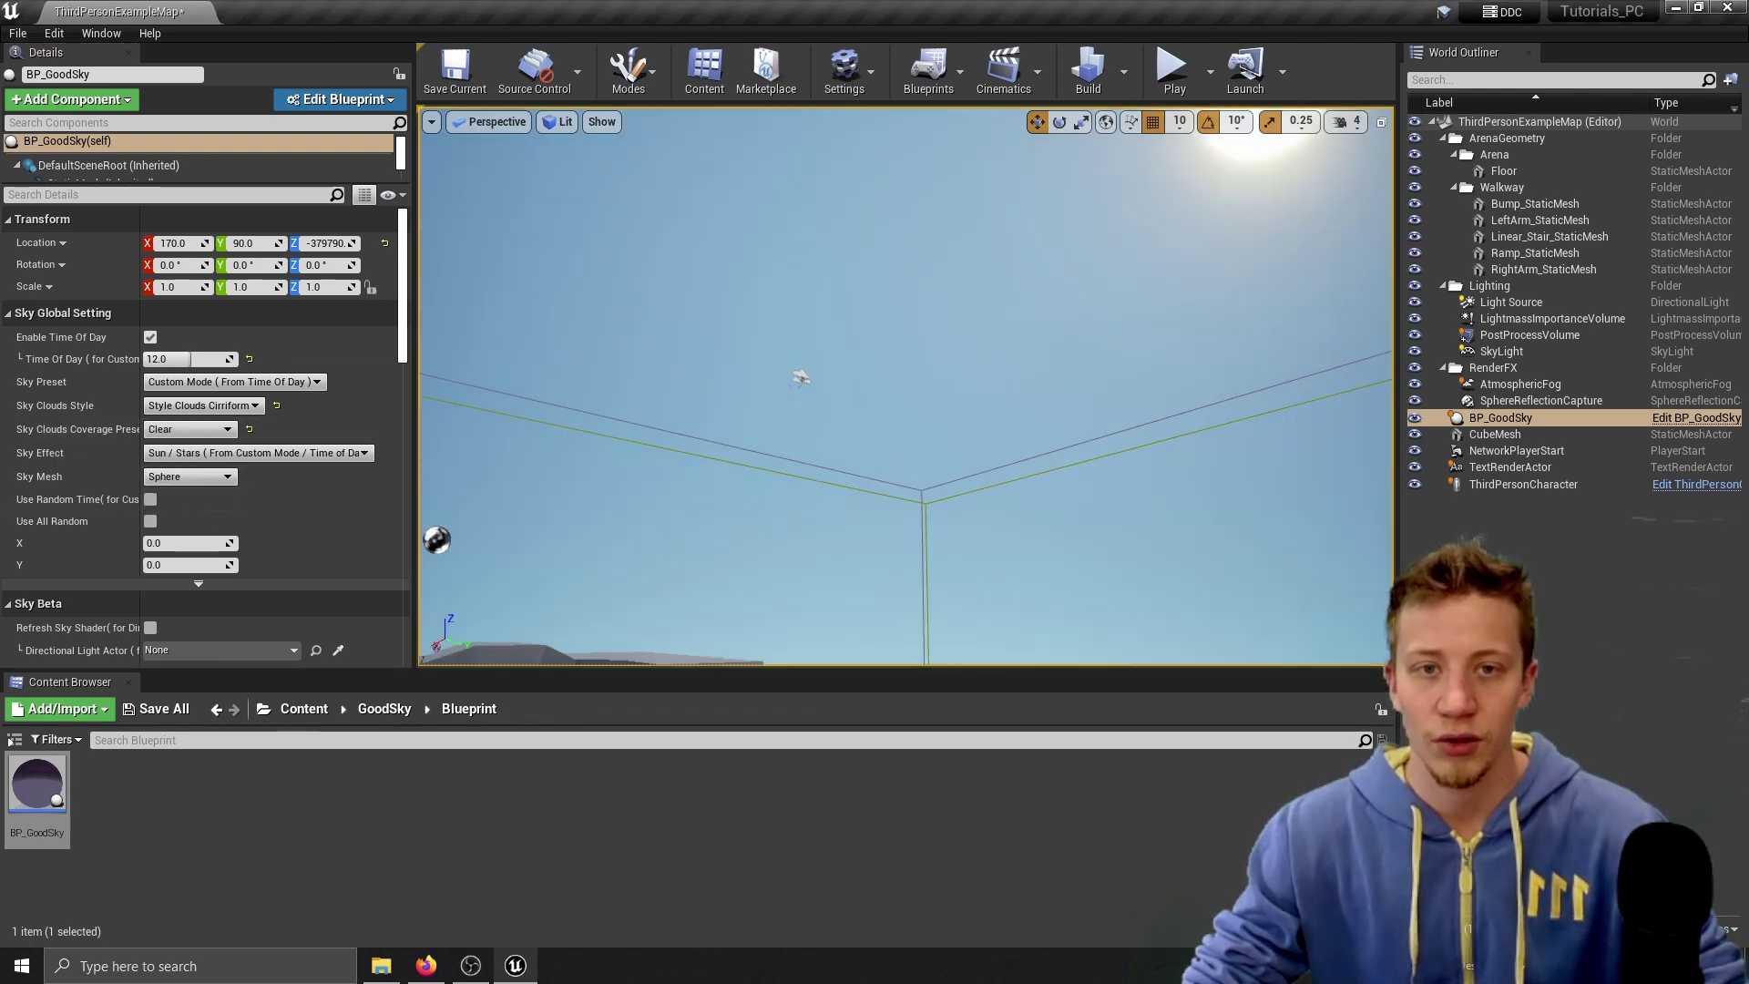
Set Time Of Day to about 14.29 and the Sky Clouds Coverage preset to Super Heavy.
mouse_move(176, 361)
mouse_down()
mouse_move(151, 362)
mouse_move(210, 359)
mouse_up()
click(194, 430)
click(202, 445)
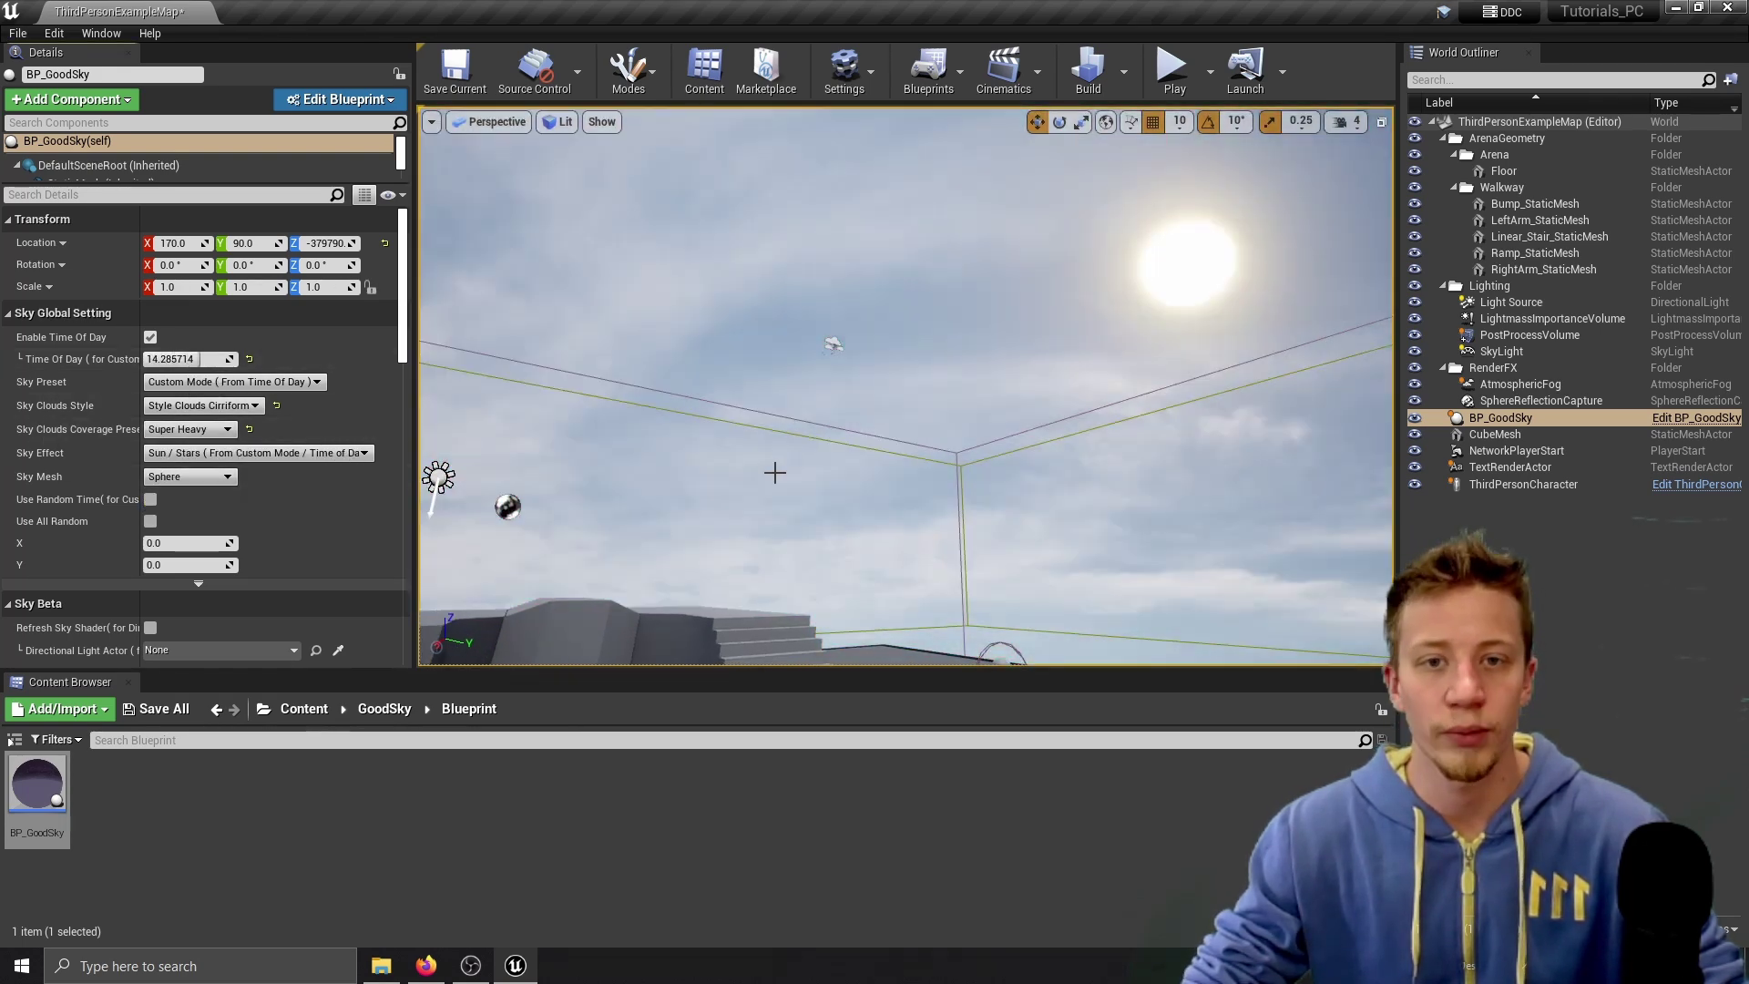
right_drag(824, 464, 920, 492)
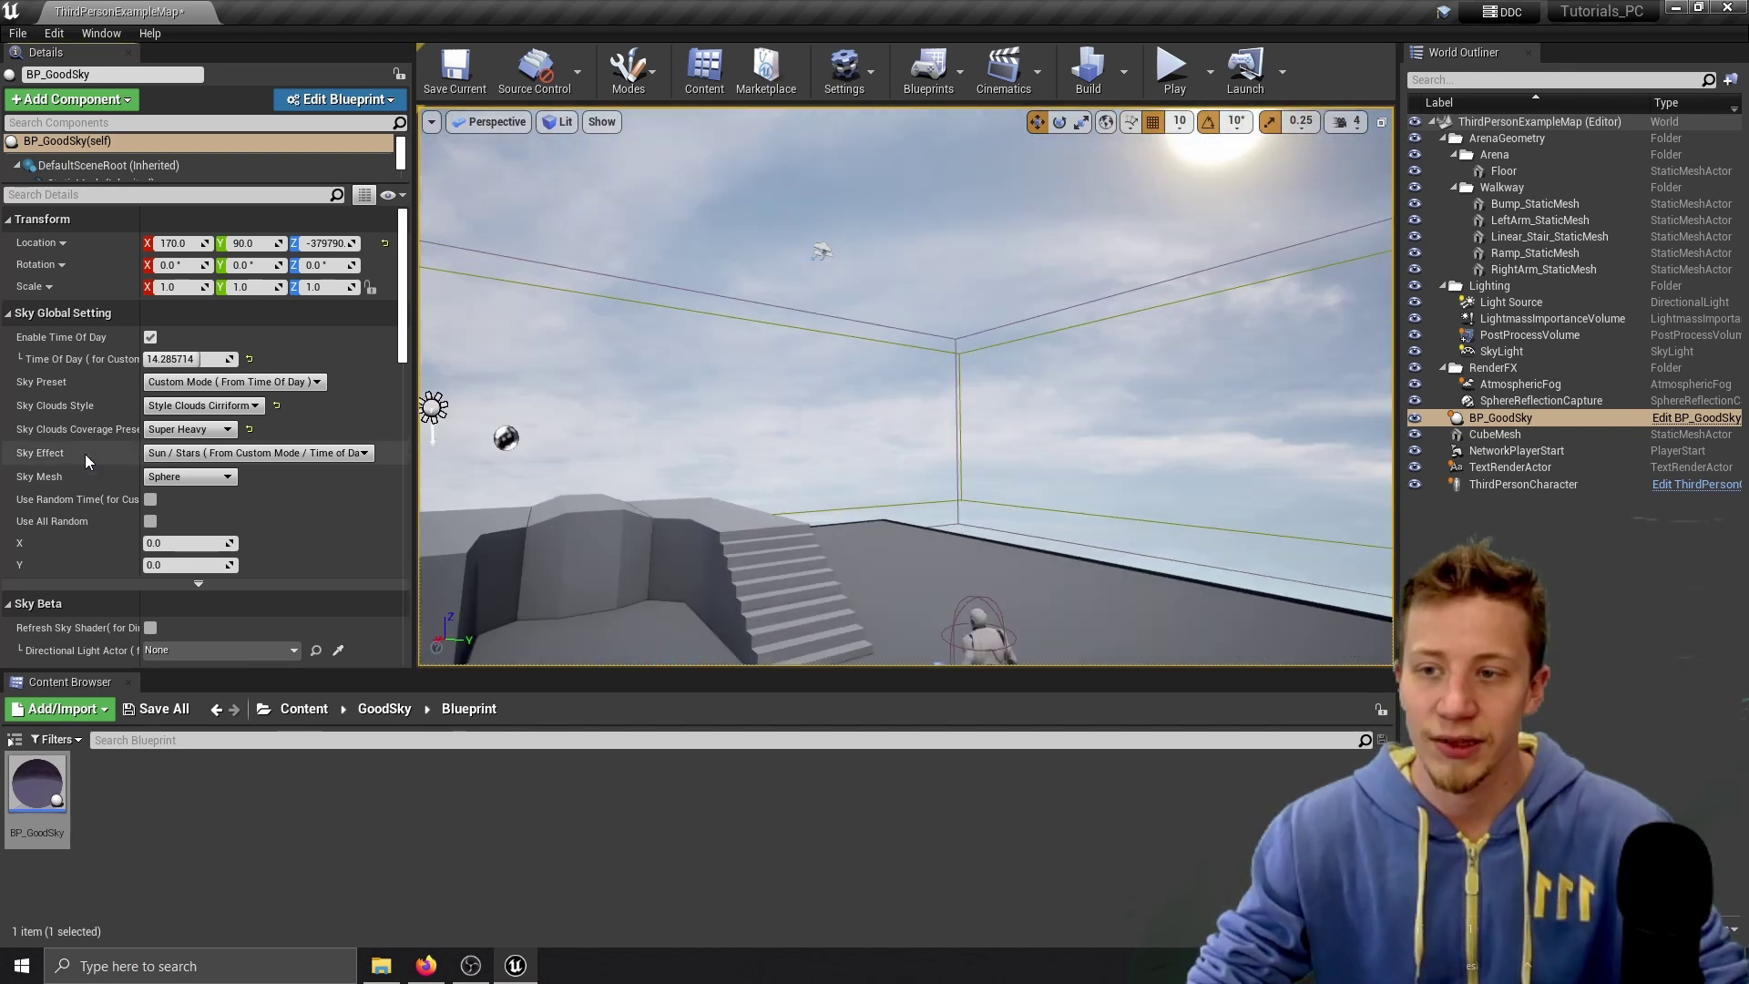
Try the Moon sky effect and set Sky Effect to Sun / Stars + Moon ( From Custom Mode / Time of Day ).
click(353, 453)
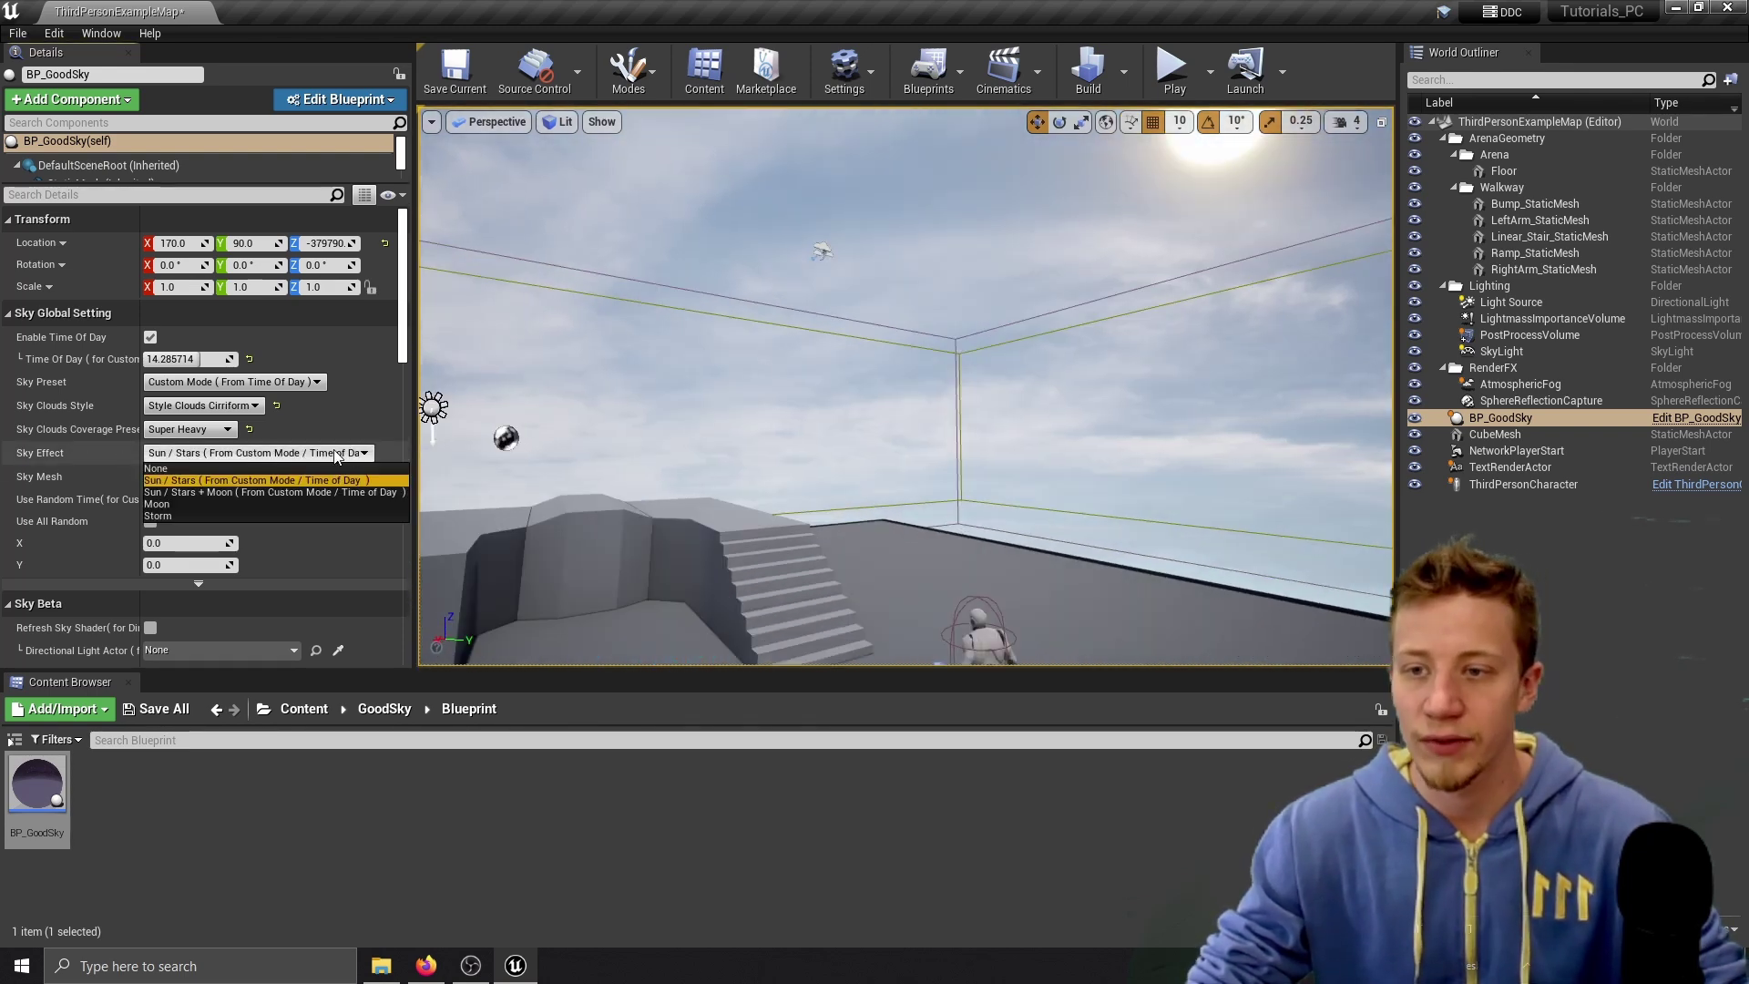
click(178, 505)
right_drag(823, 465, 747, 458)
click(196, 454)
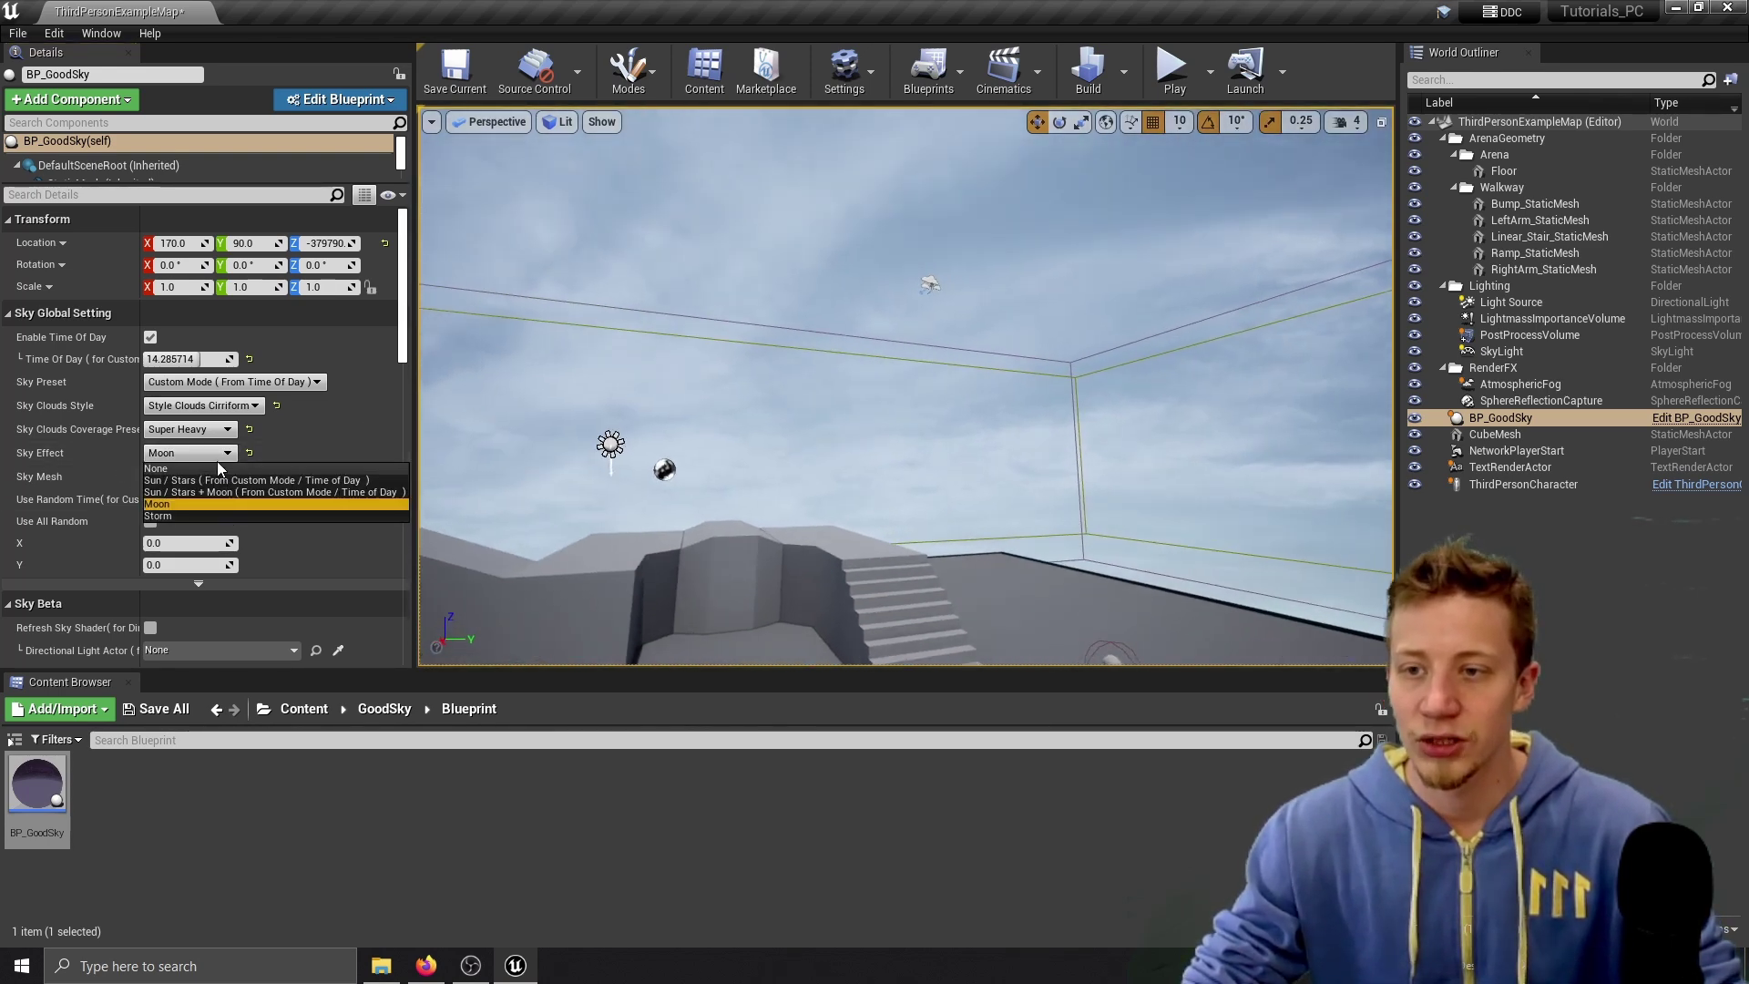
click(221, 492)
right_drag(820, 410, 820, 410)
Look through BP_GoodSky's Sky Beta, Sun / Stars, Moon and Storm effect settings.
scroll(96, 378, down, 3)
scroll(96, 378, down, 6)
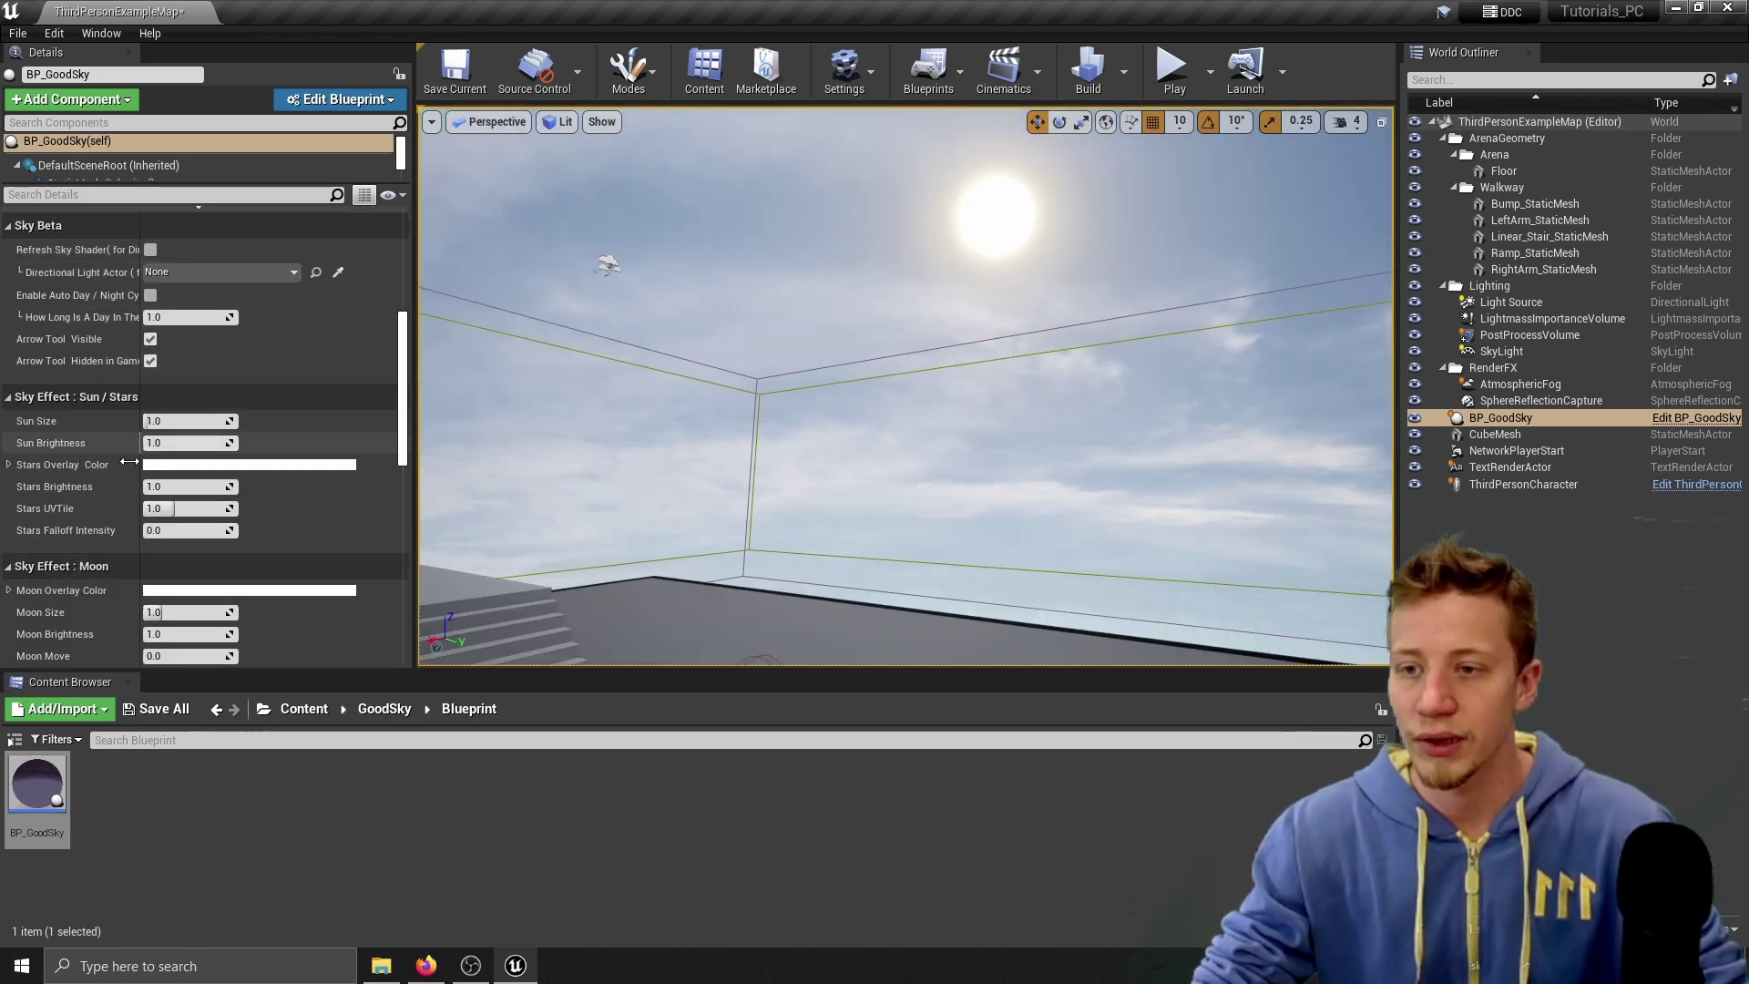
scroll(96, 410, down, 4)
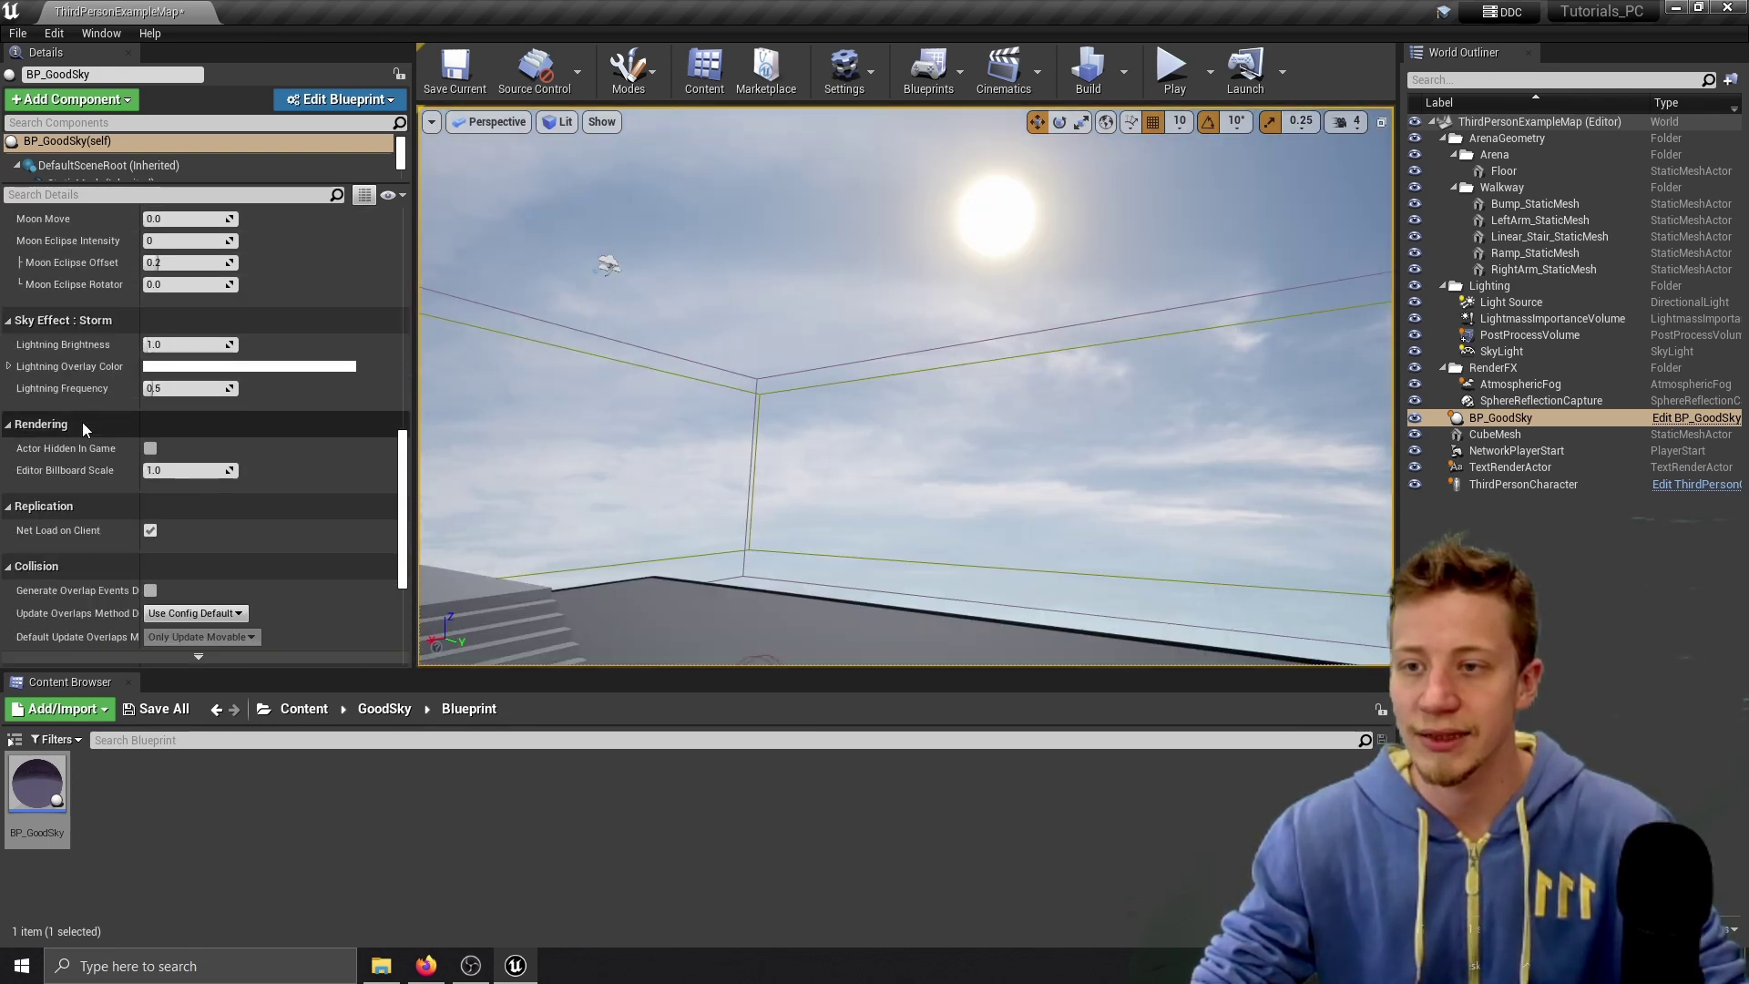
scroll(100, 437, up, 5)
scroll(110, 475, down, 2)
scroll(136, 501, up, 10)
scroll(164, 492, down, 2)
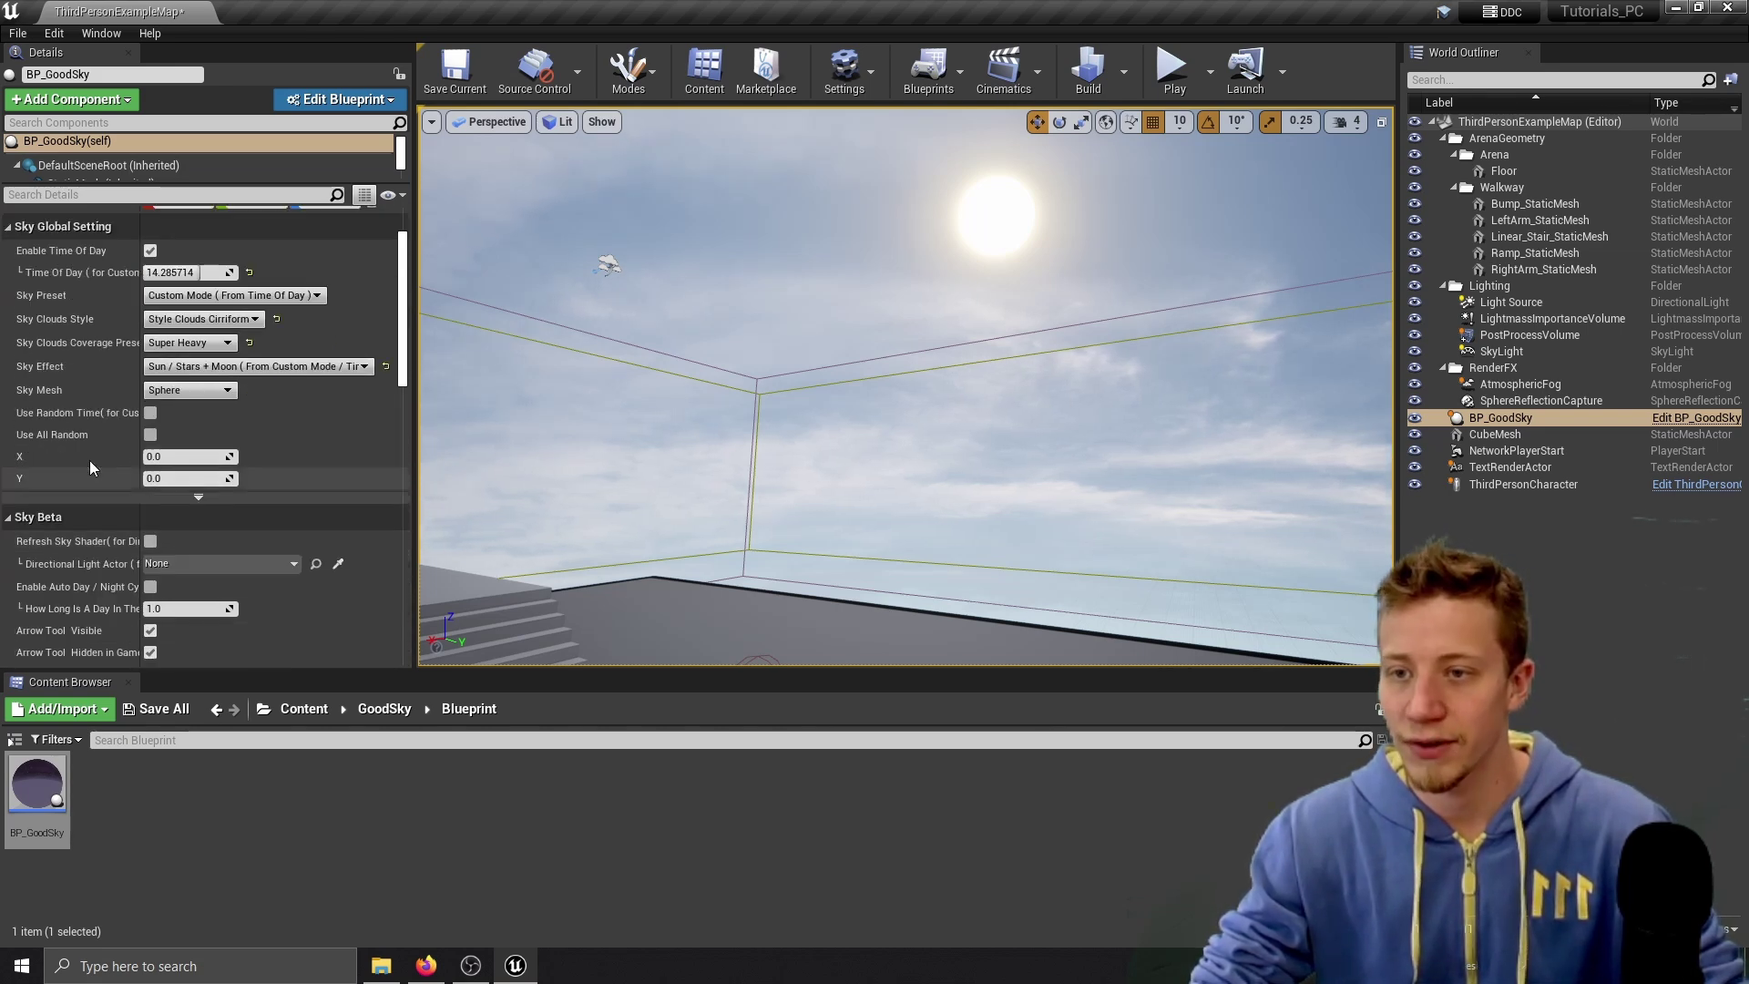
Set Sky Effect to Storm and Lightning Brightness to 20.
click(238, 367)
click(219, 429)
scroll(195, 438, down, 10)
scroll(196, 455, up, 3)
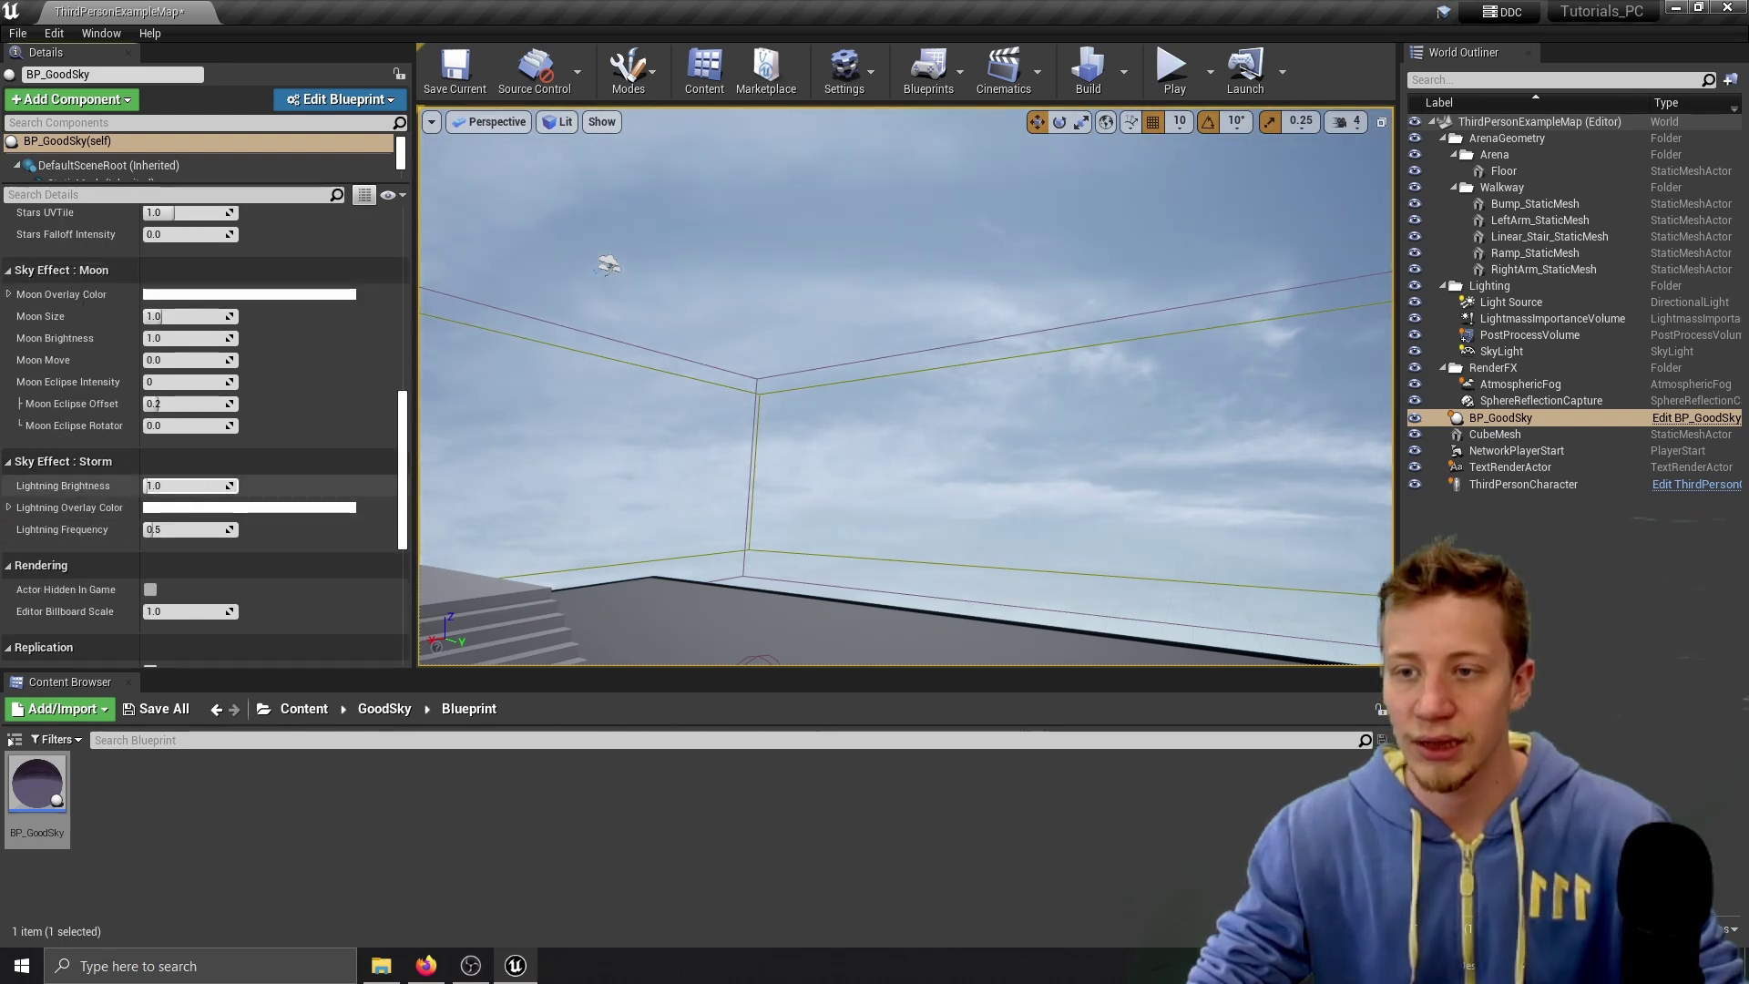
right_drag(1007, 429, 761, 478)
Set the storm's Lightning Overlay Color to red, hex sRGB FF2300FF.
click(249, 508)
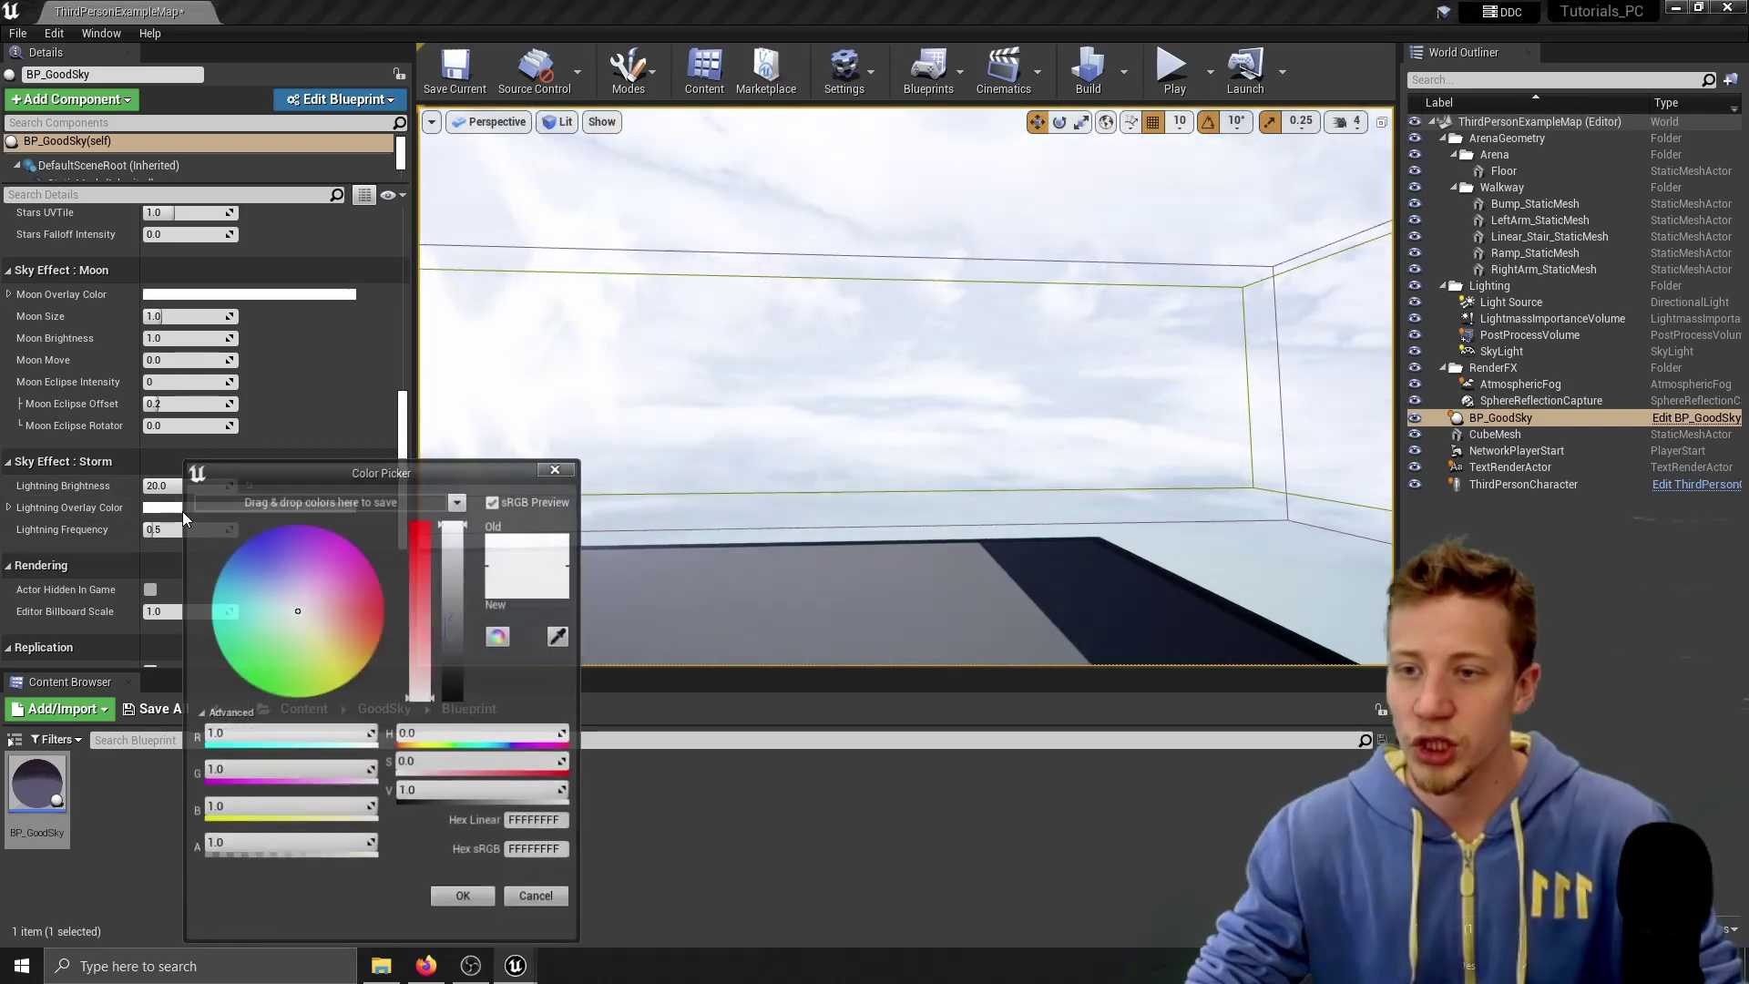
drag(376, 612, 433, 624)
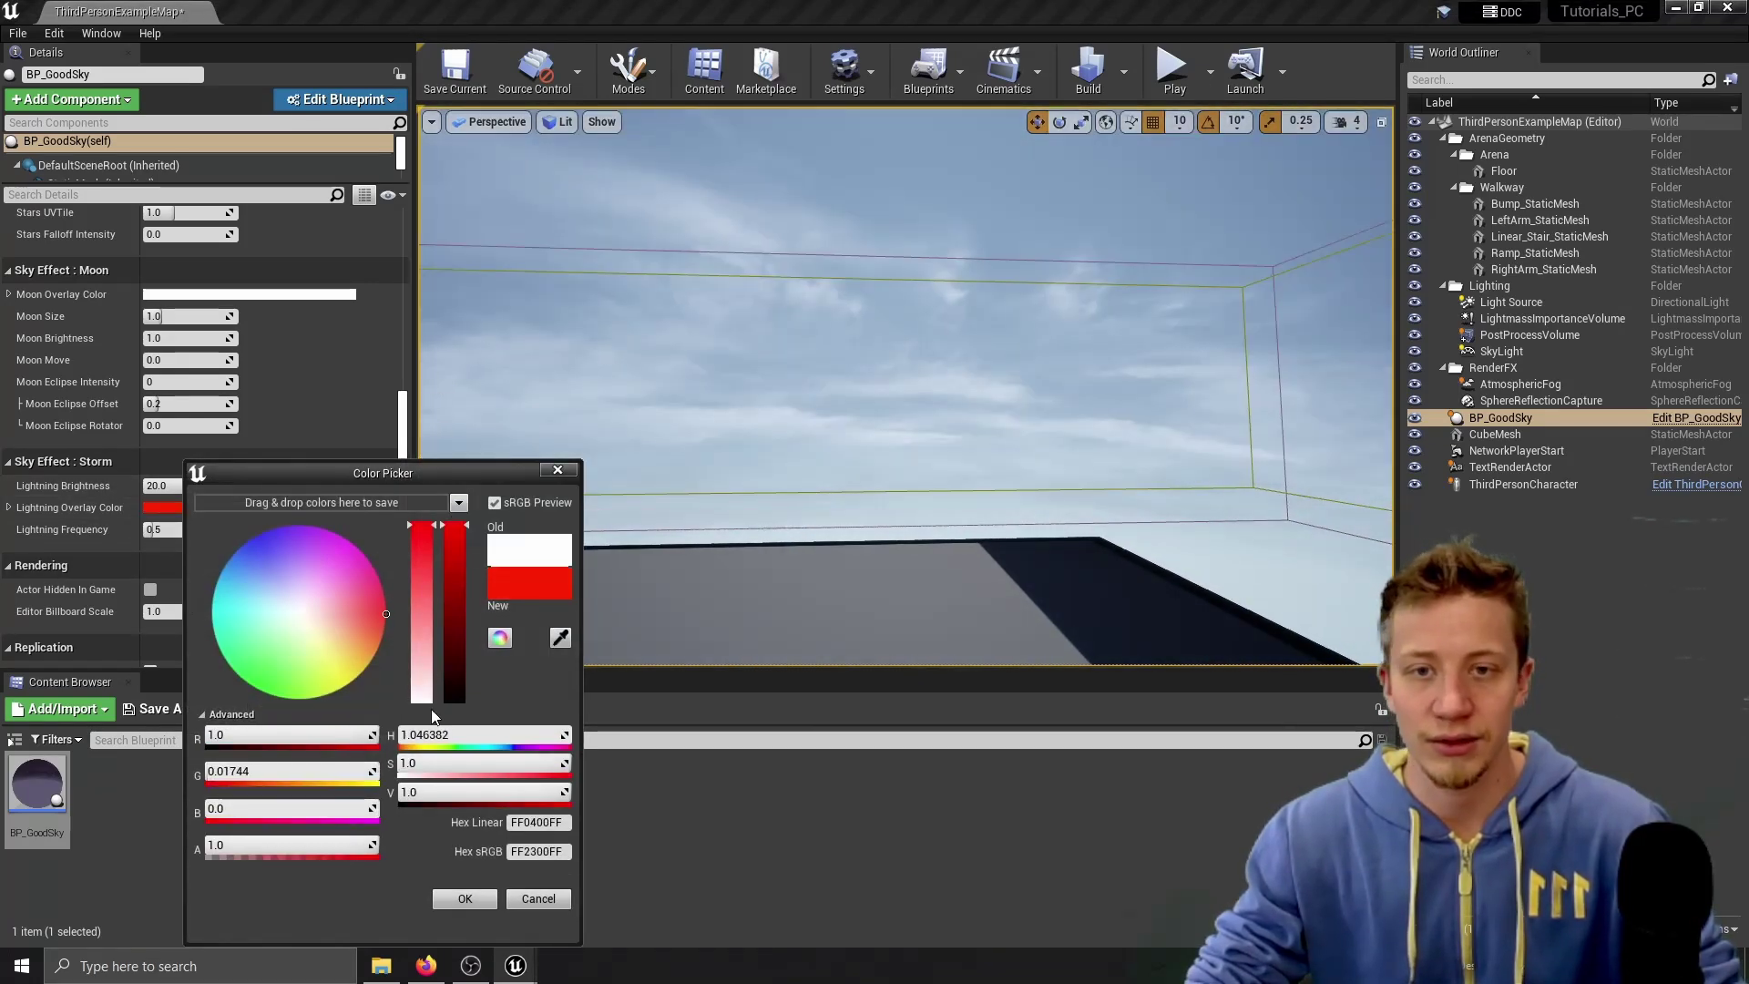
click(465, 898)
Increase the storm's Lightning Frequency.
right_drag(892, 410, 1239, 287)
right_drag(634, 401, 647, 482)
drag(155, 530, 239, 529)
right_drag(637, 410, 583, 419)
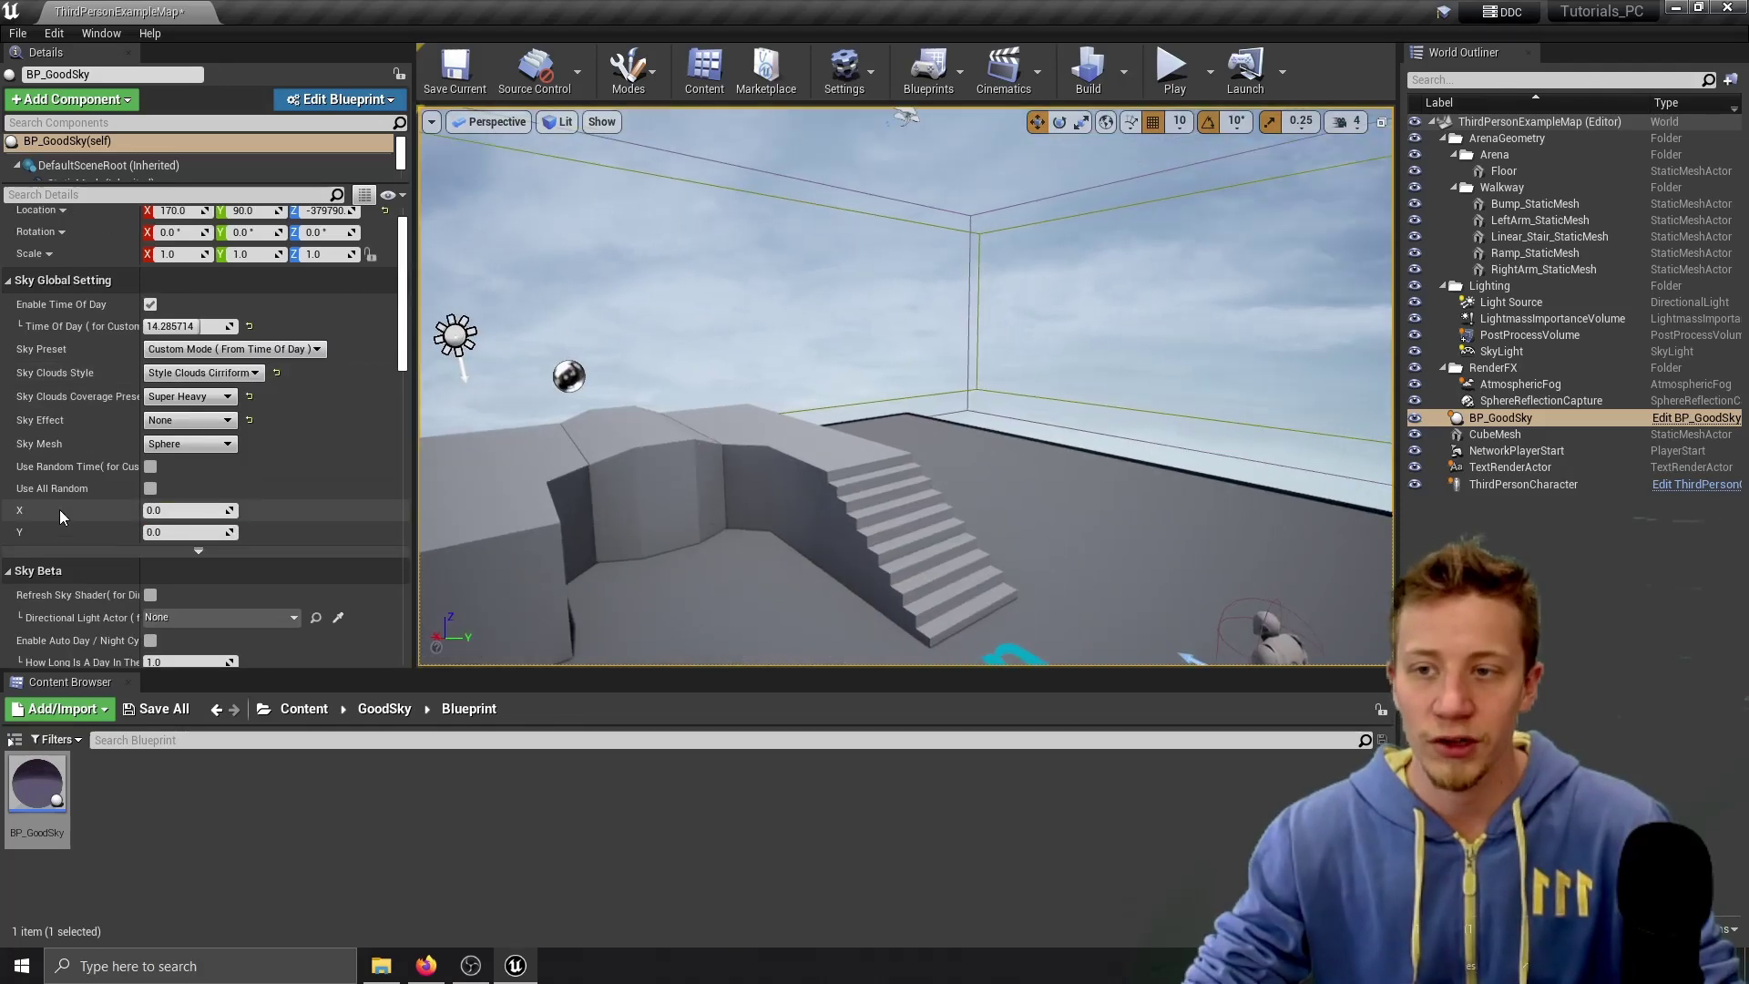
right_drag(1020, 418, 868, 404)
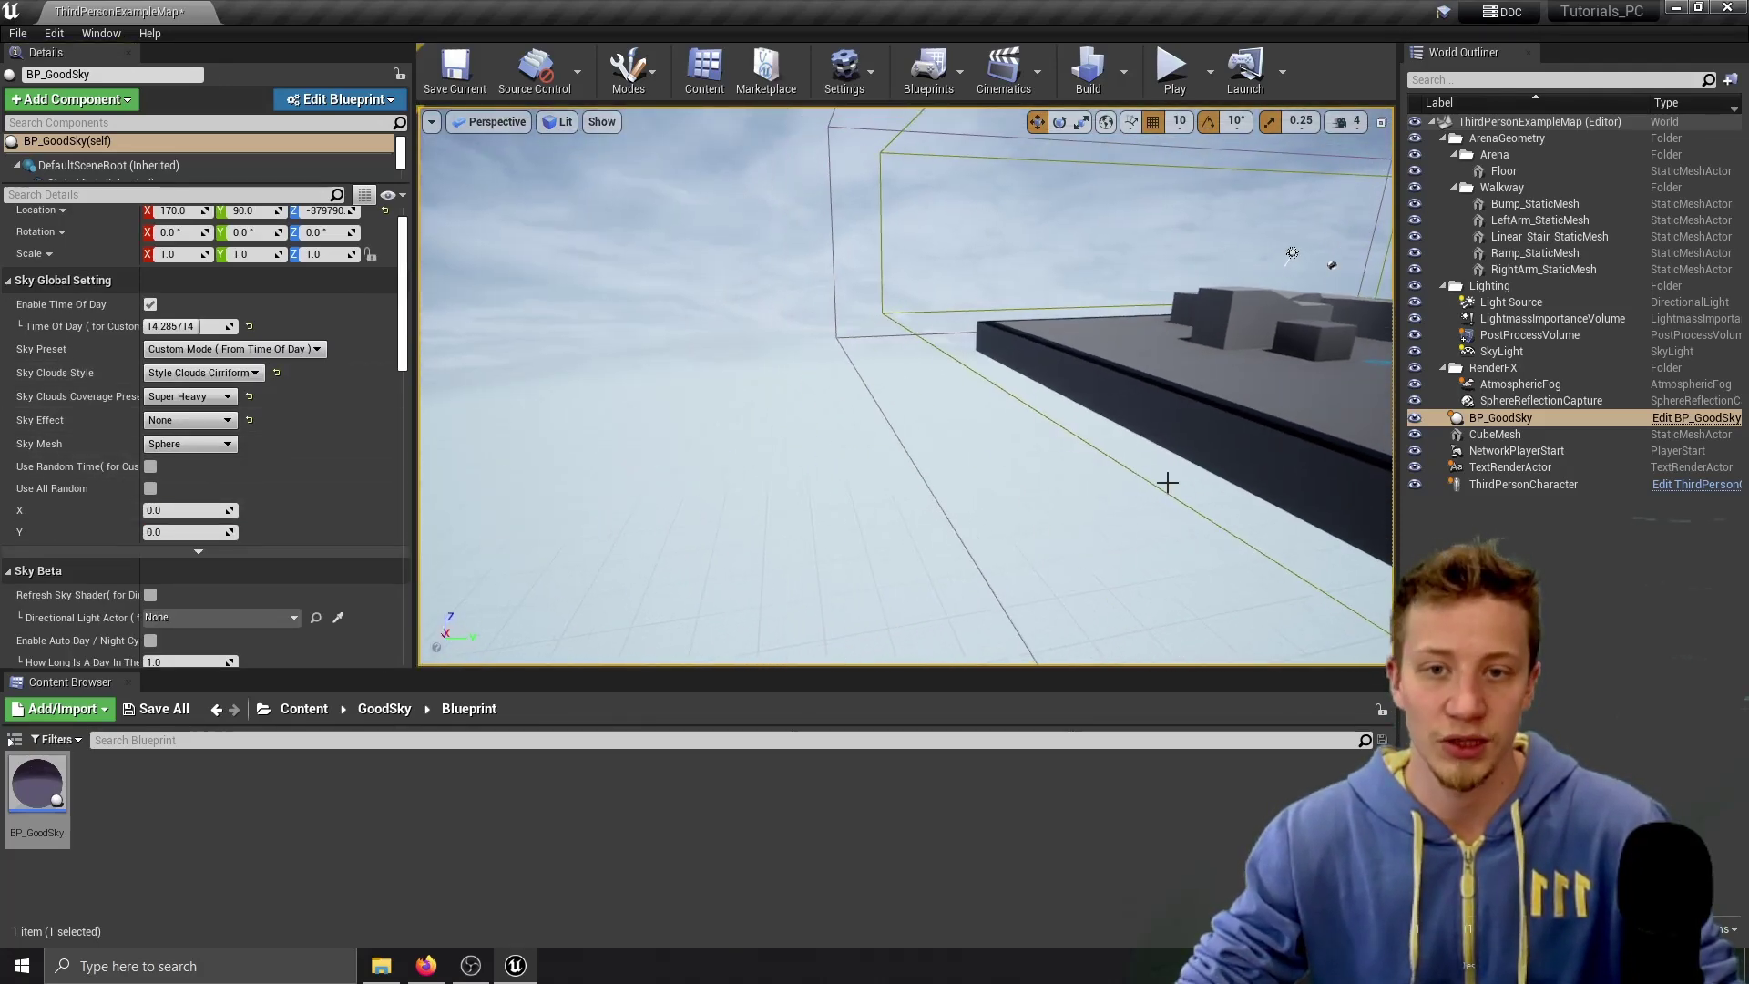
Set BP_GoodSky's Sky Mesh to Hemisphere and view the result in the level.
right_drag(1001, 448, 1001, 447)
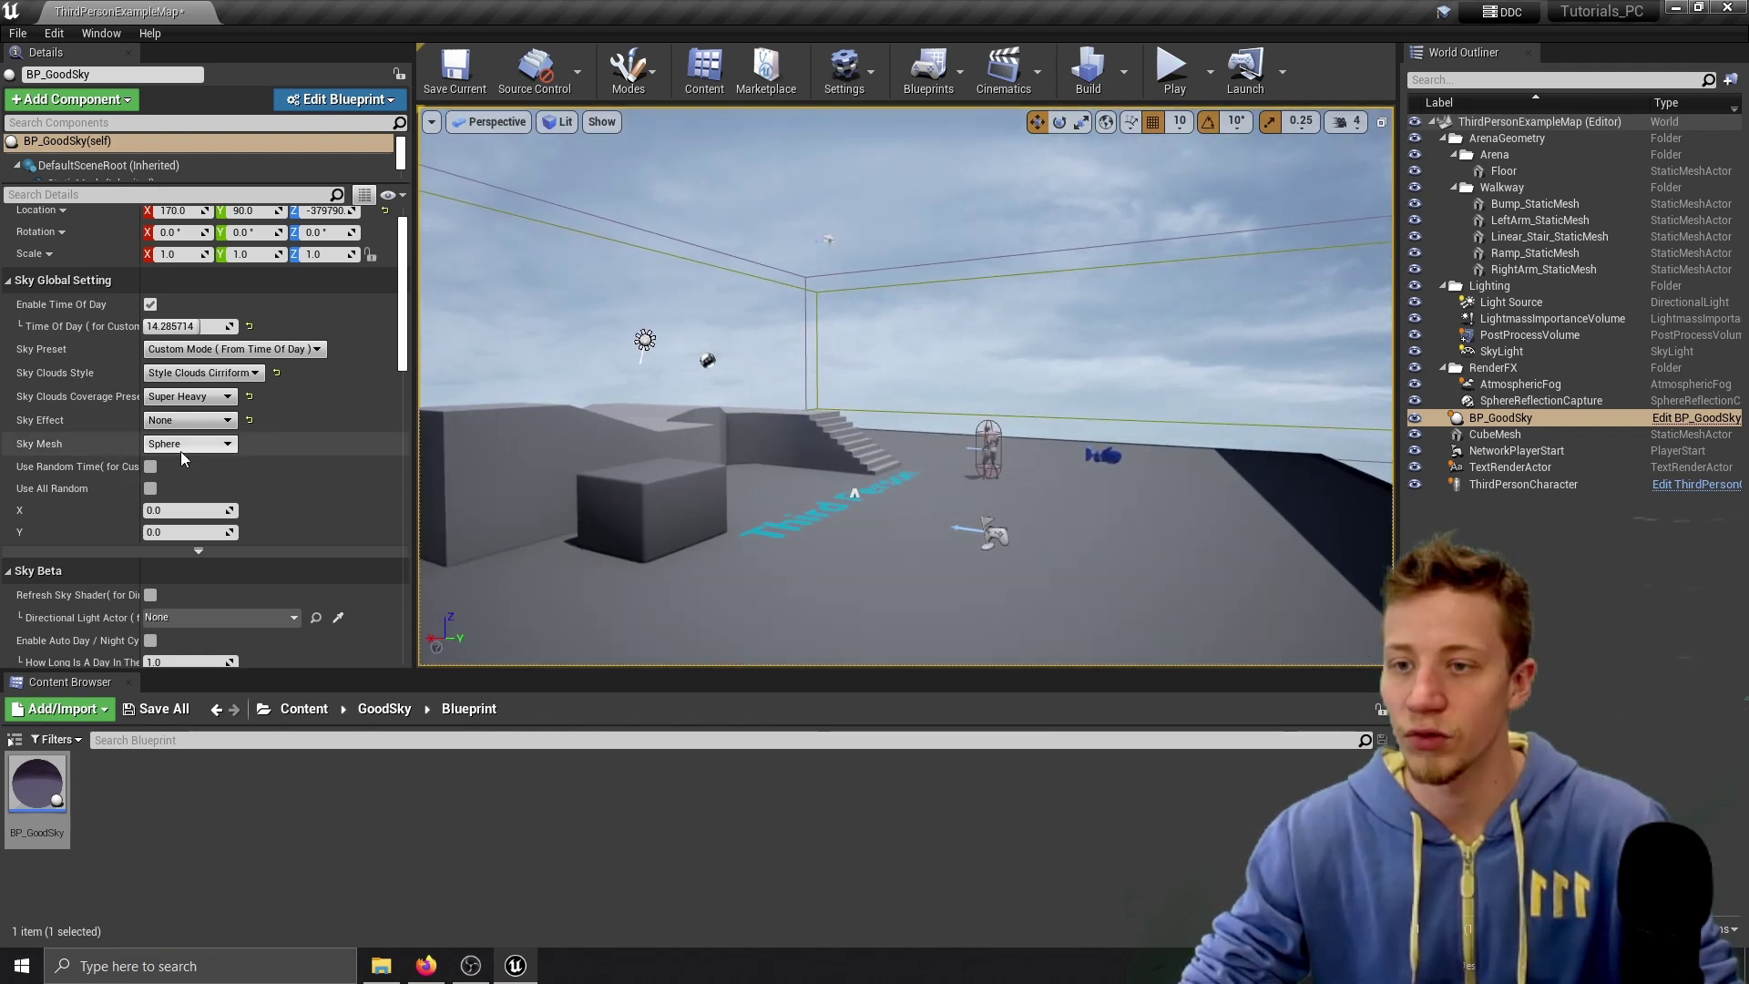
click(193, 473)
mouse_move(696, 493)
right_down()
mouse_move(696, 511)
mouse_move(664, 391)
mouse_move(665, 492)
mouse_move(729, 519)
mouse_move(638, 419)
mouse_move(728, 492)
mouse_move(638, 483)
mouse_move(565, 537)
mouse_move(565, 455)
mouse_move(692, 497)
right_up()
key(w)
key(w)
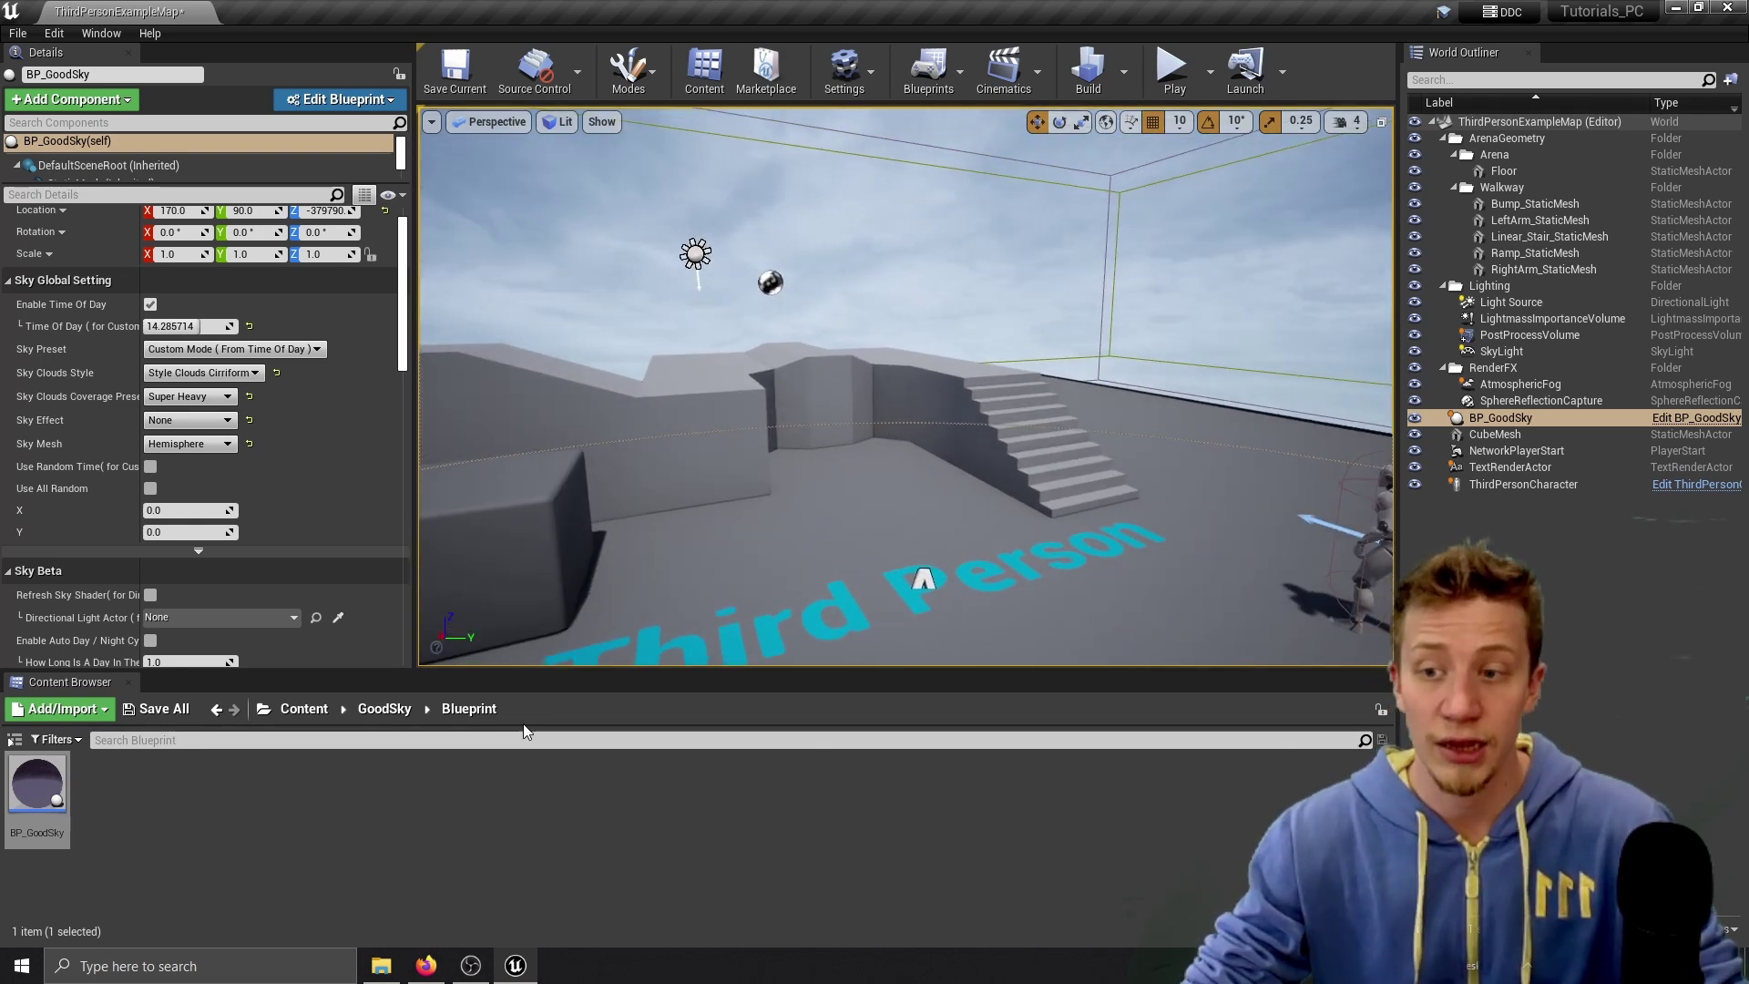
Select BP_GoodSky's StaticMesh component and open its SM_GoodSky_Hemisphere mesh for editing.
scroll(78, 431, up, 1)
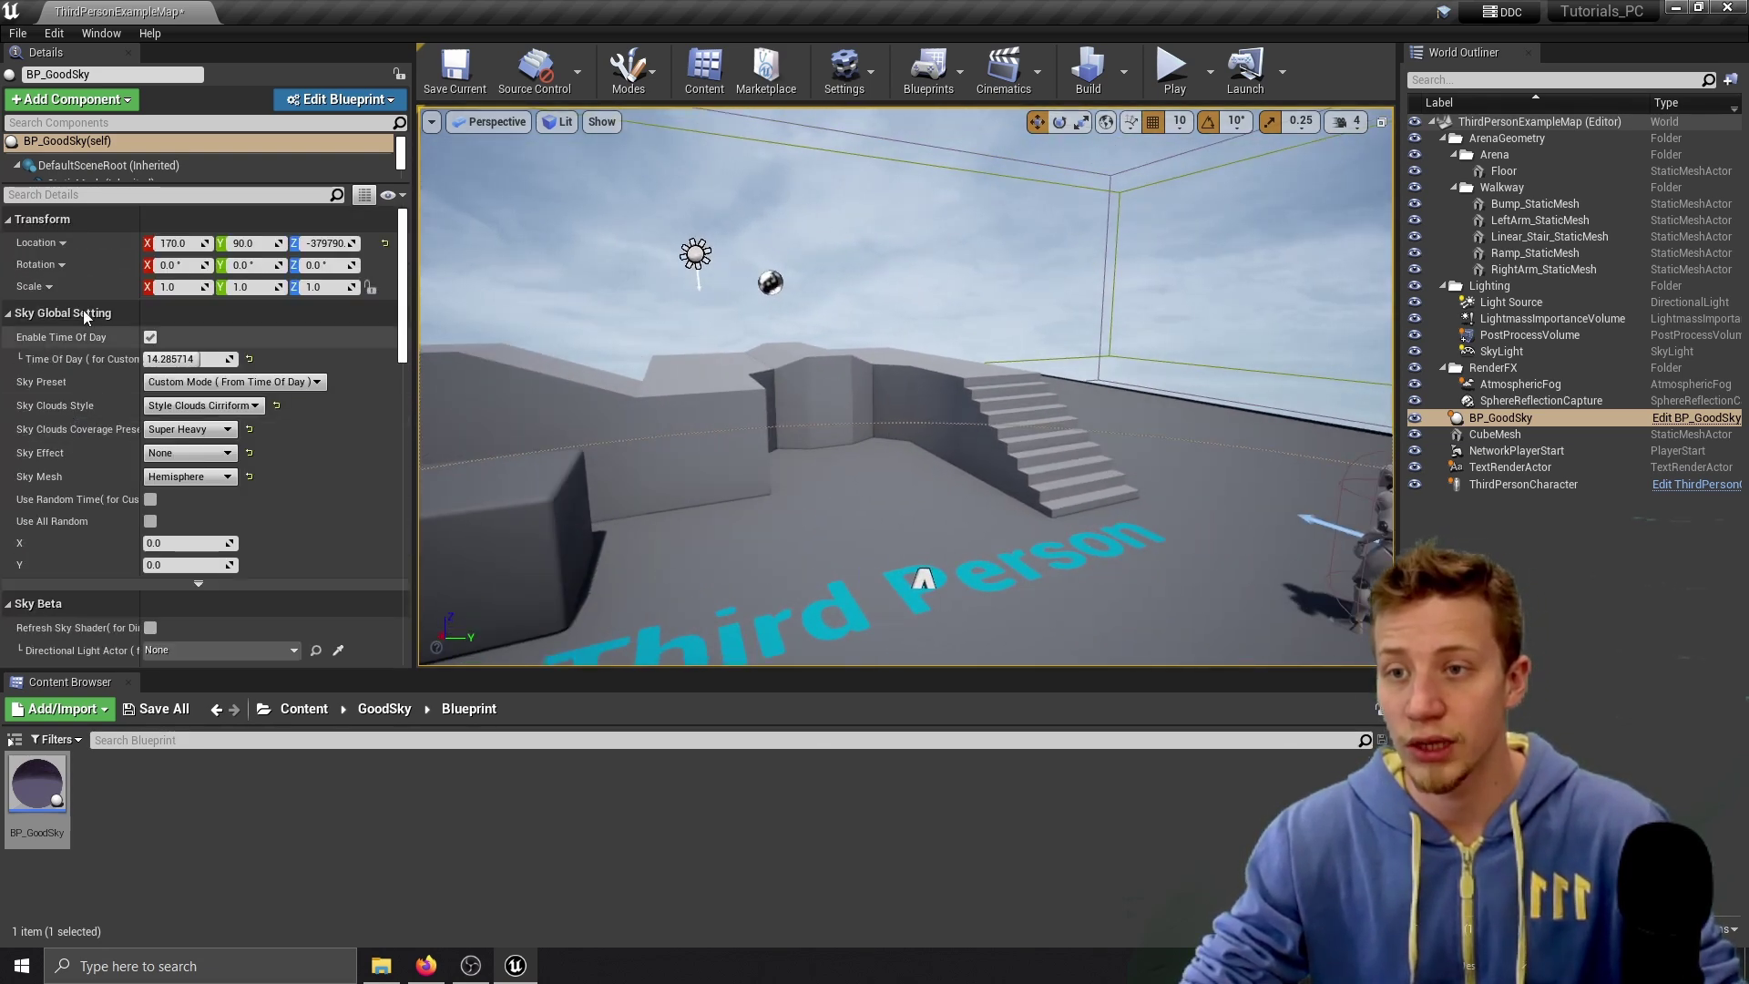
drag(88, 182, 88, 297)
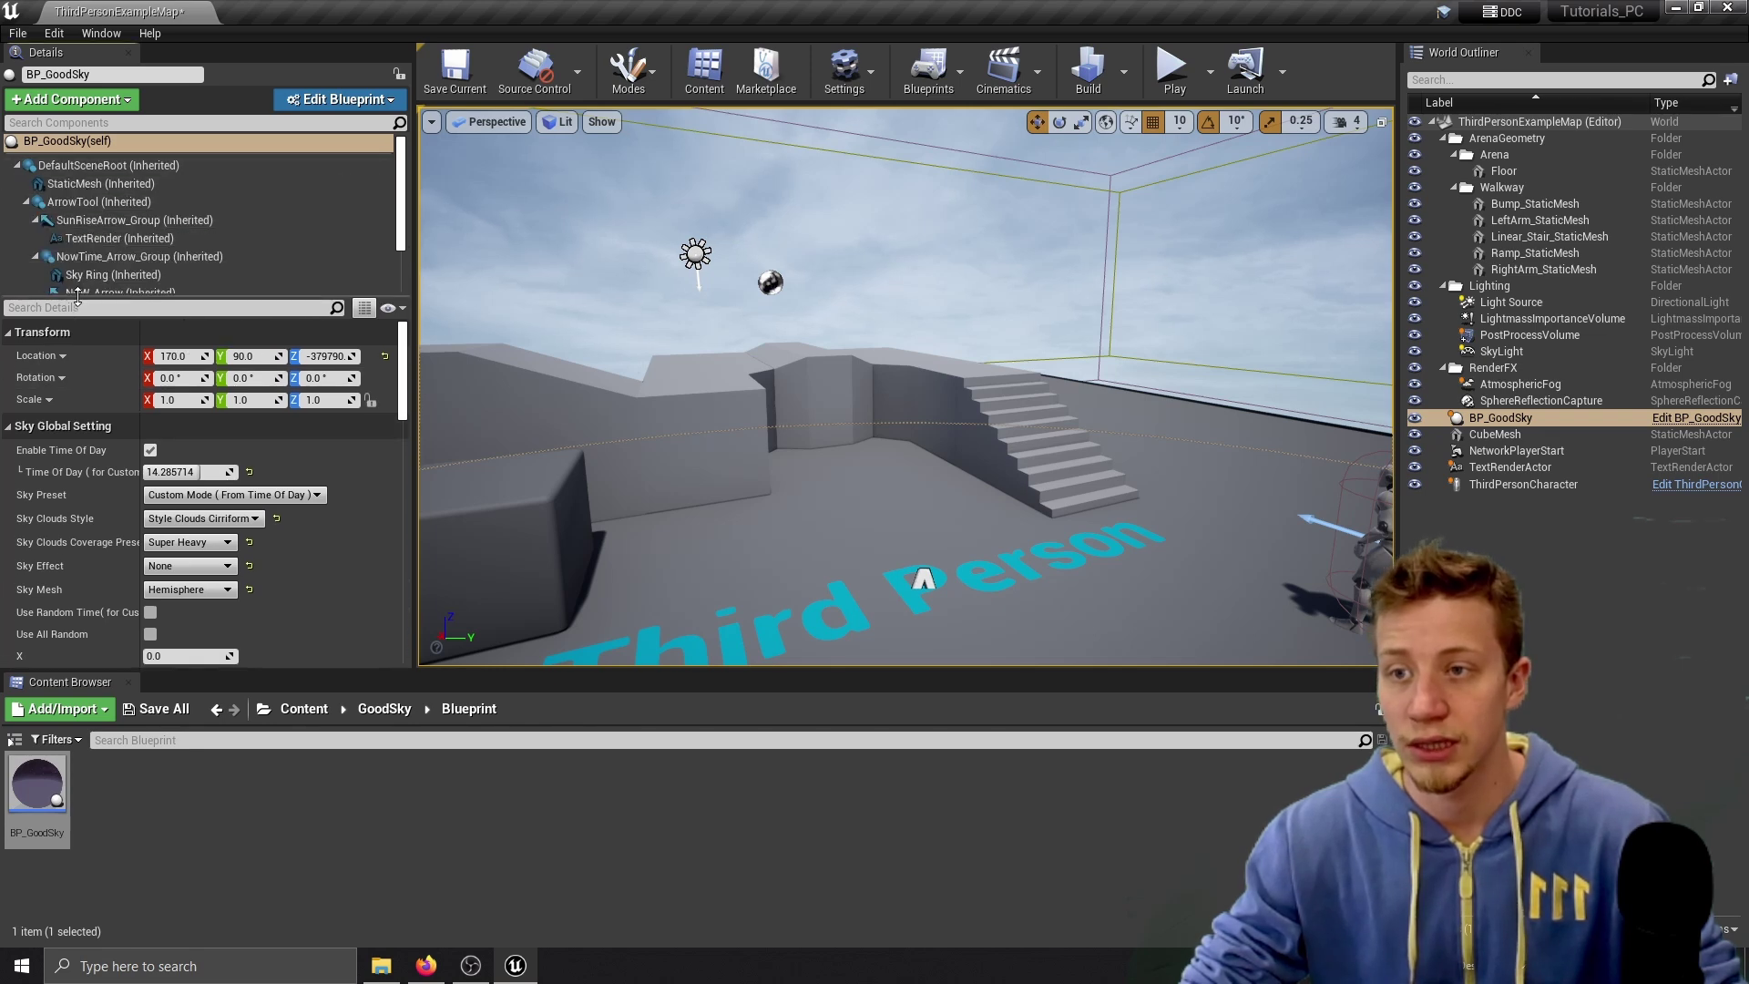
click(95, 183)
double_click(177, 507)
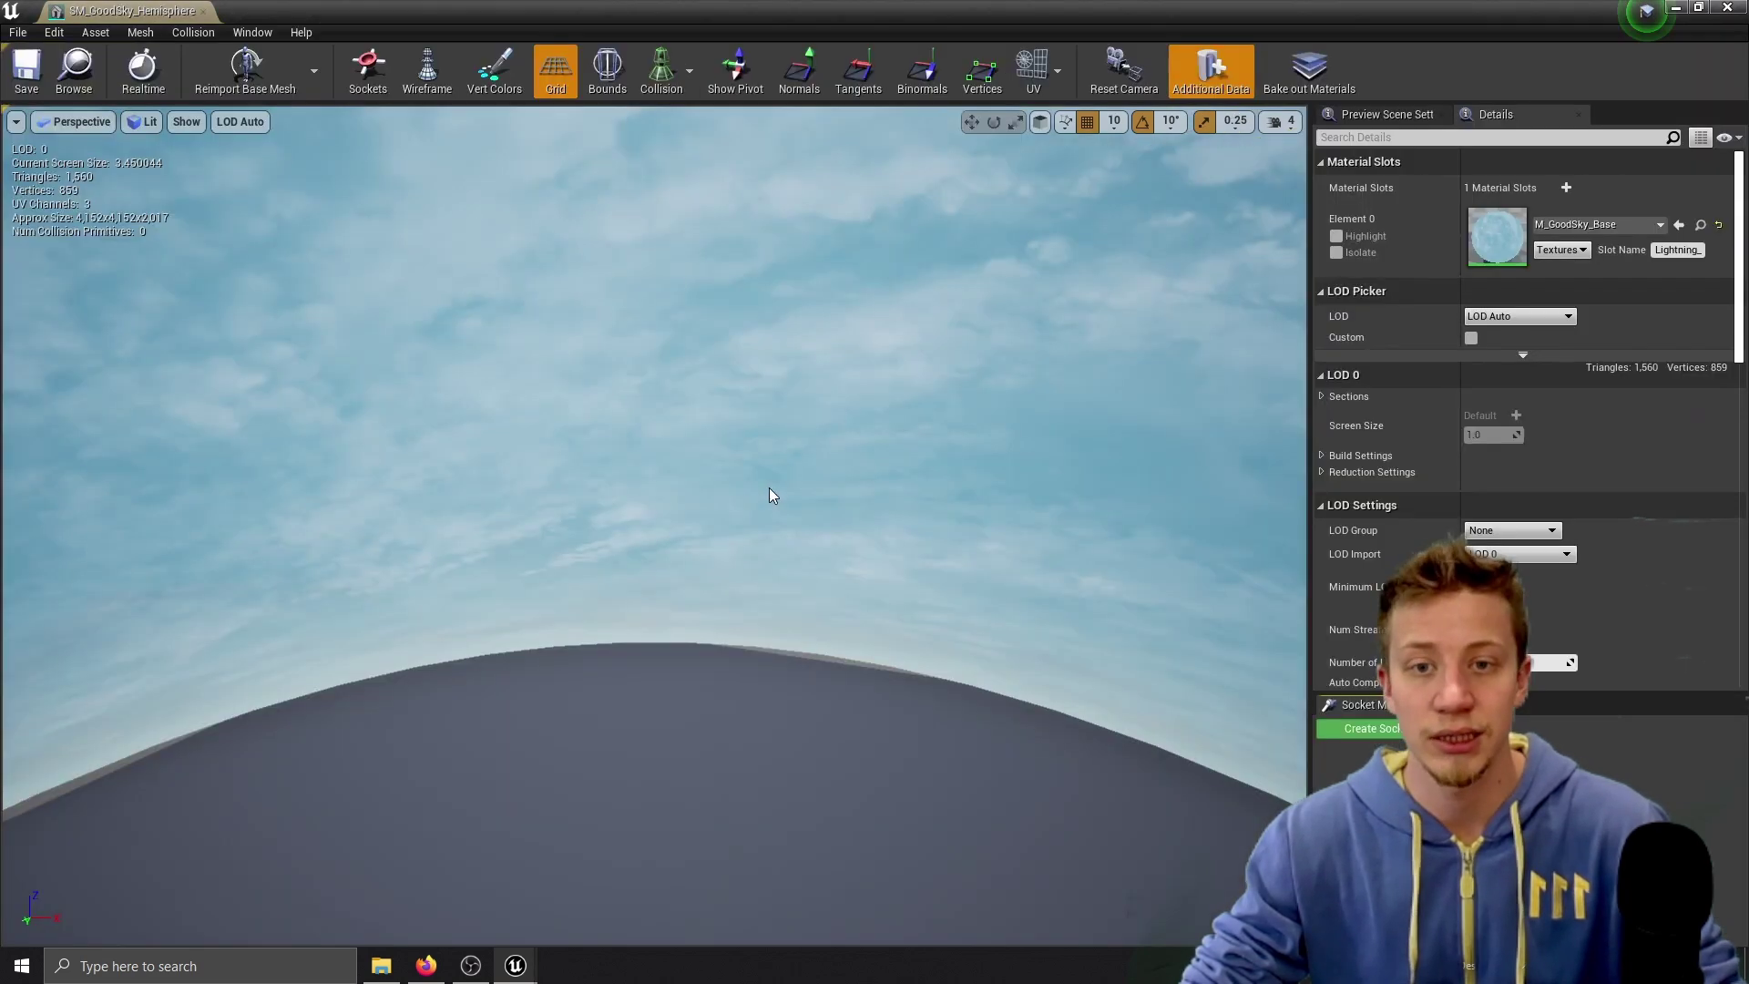
Reduce the hemisphere mesh to 50 percent triangles, apply the reduction, save the asset and close it.
right_drag(812, 429, 811, 338)
click(1322, 473)
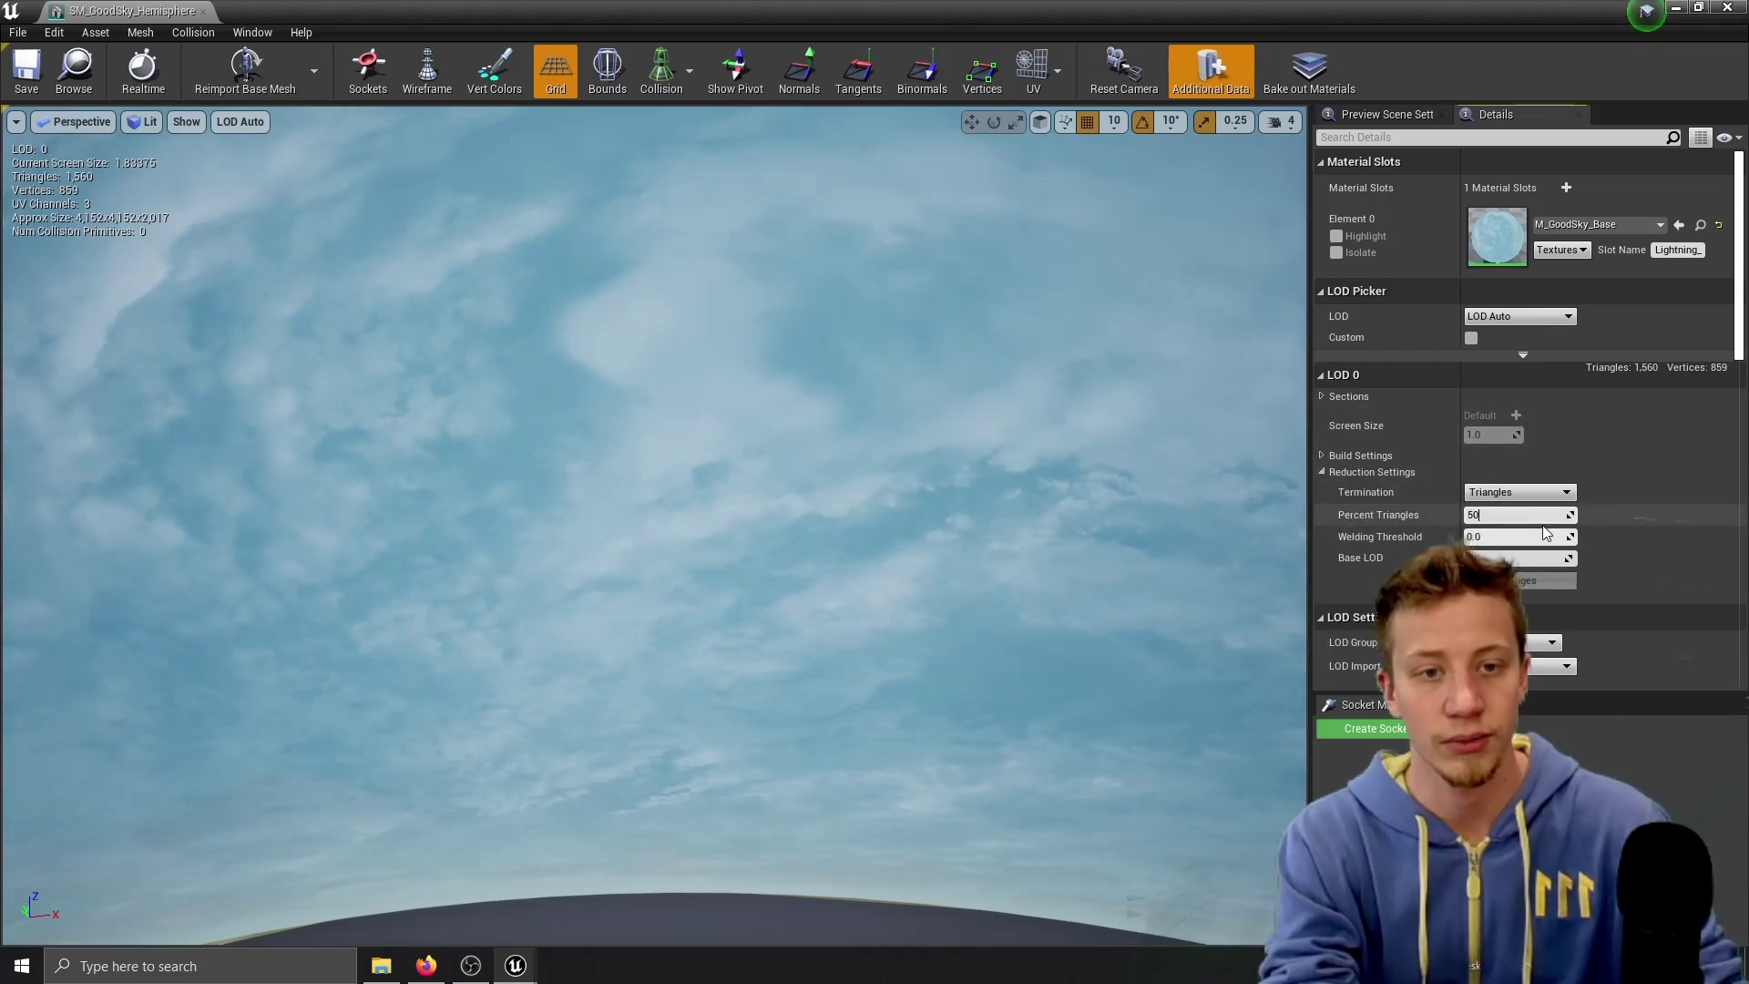
click(1528, 583)
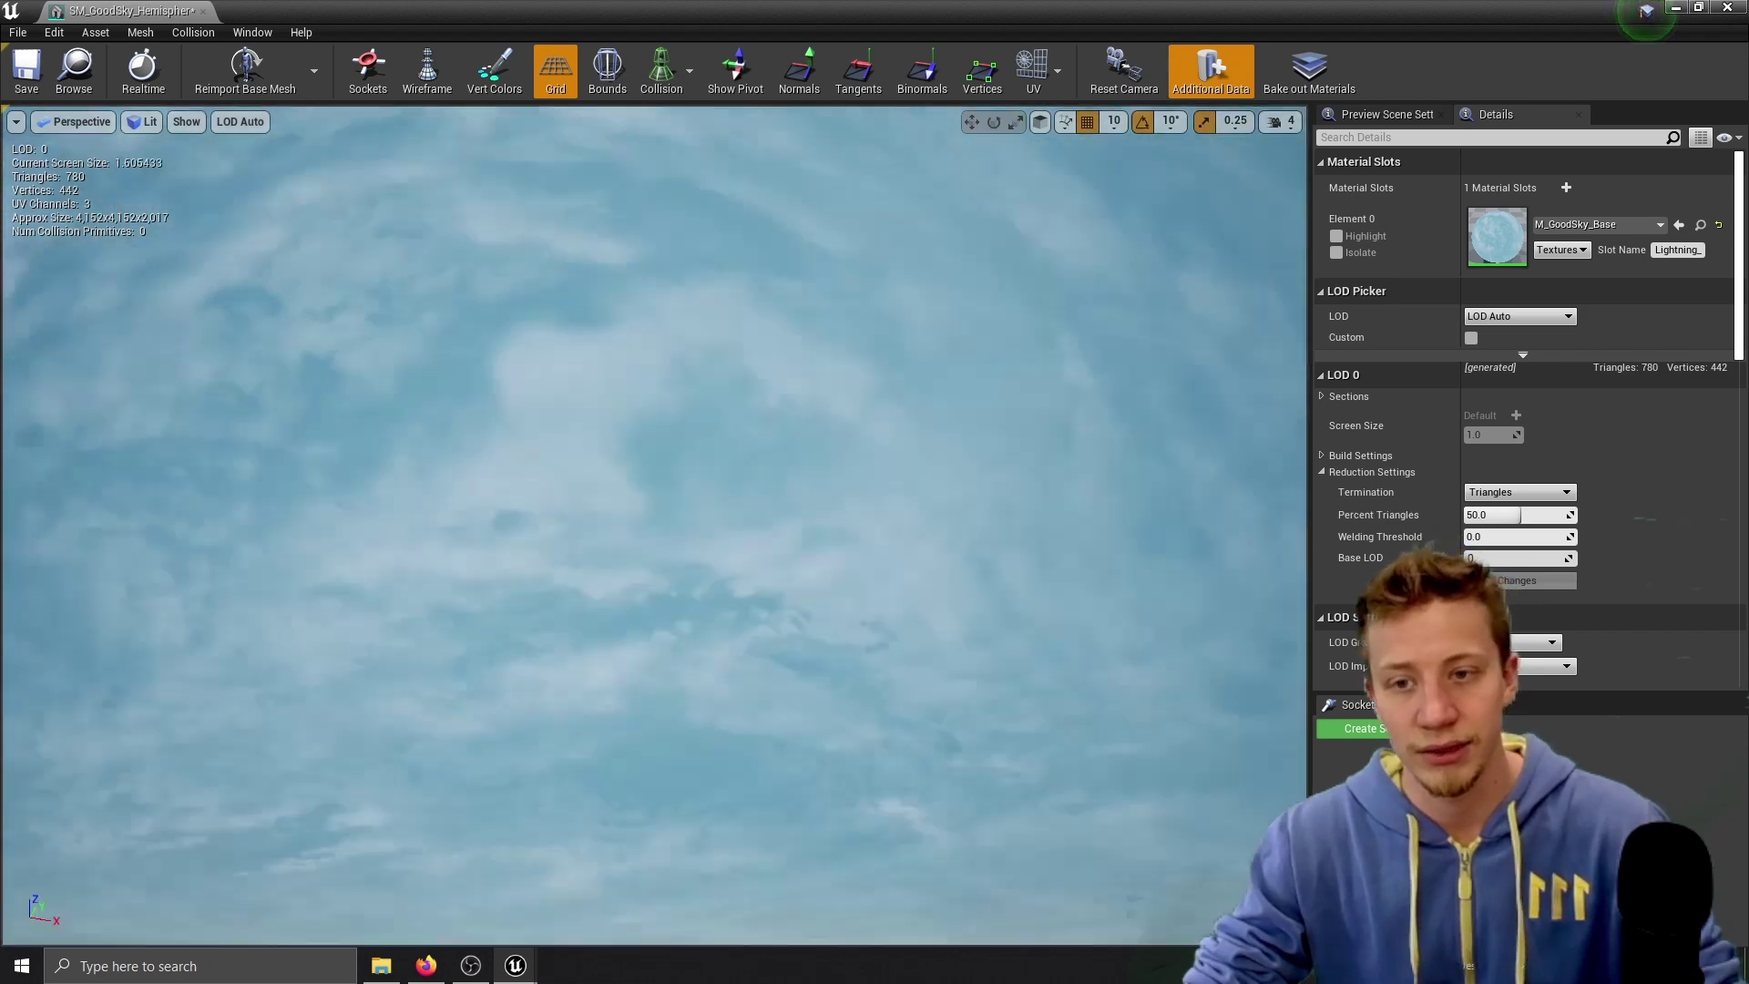
right_drag(693, 456, 636, 438)
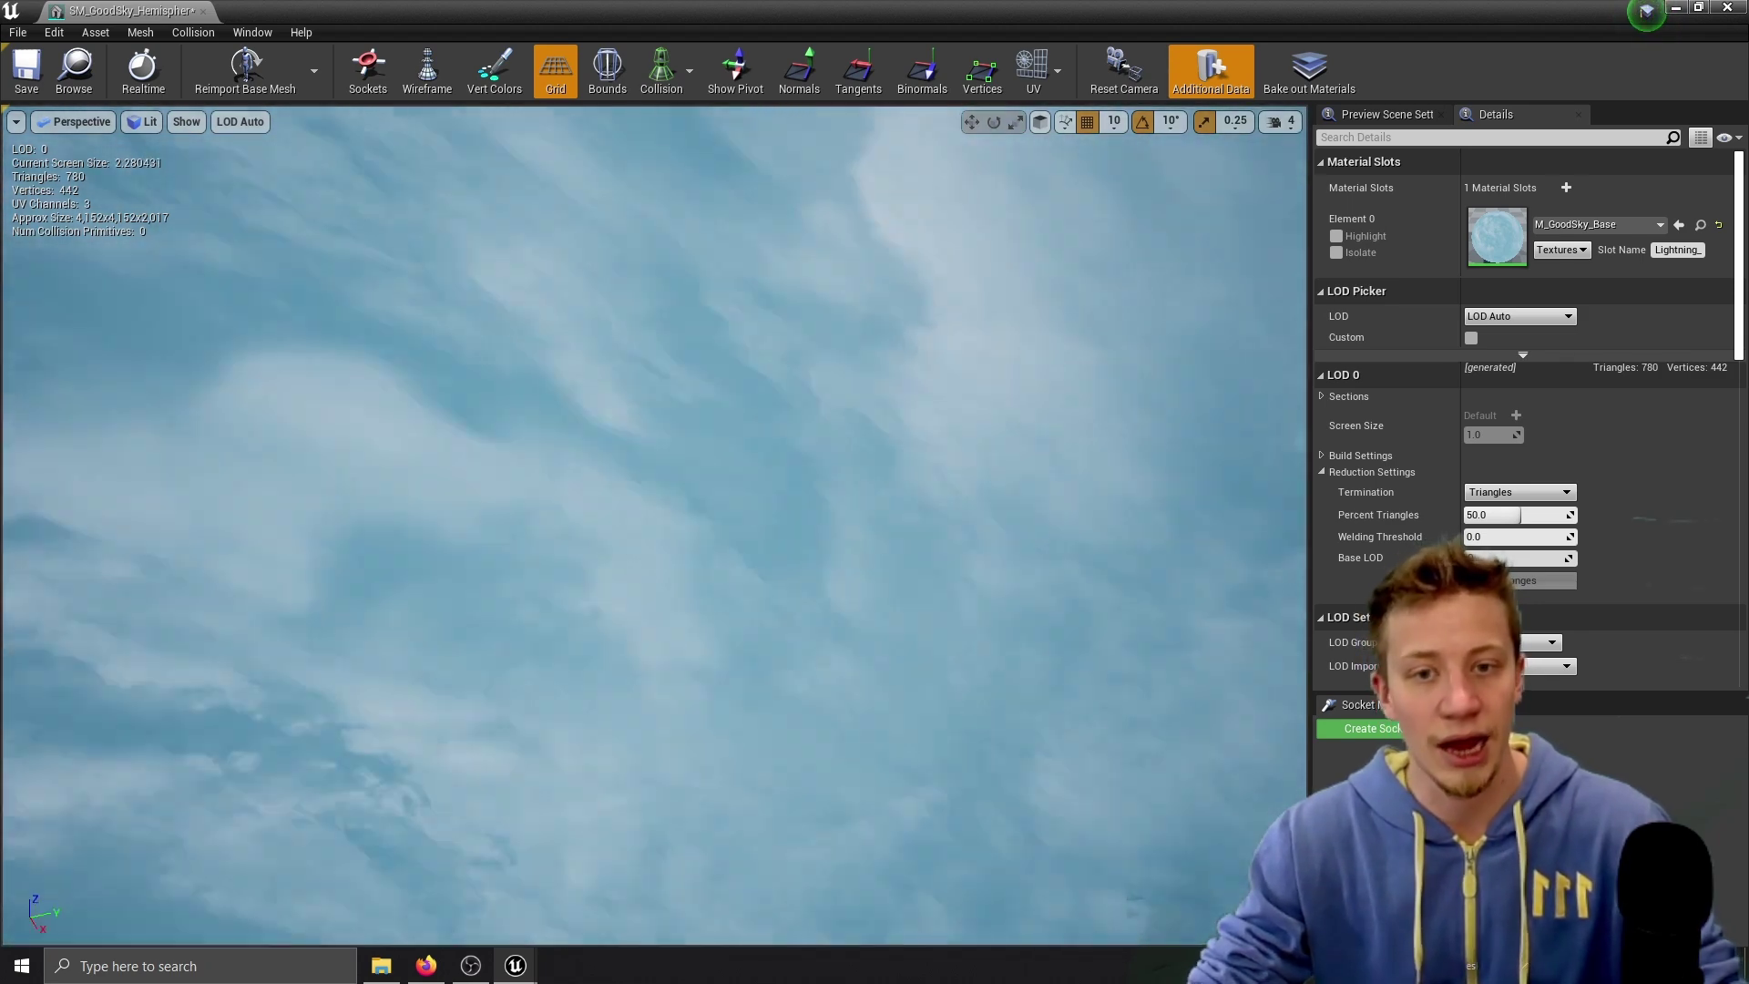
mouse_move(619, 525)
right_down()
mouse_move(601, 693)
mouse_move(546, 510)
mouse_move(619, 526)
right_up()
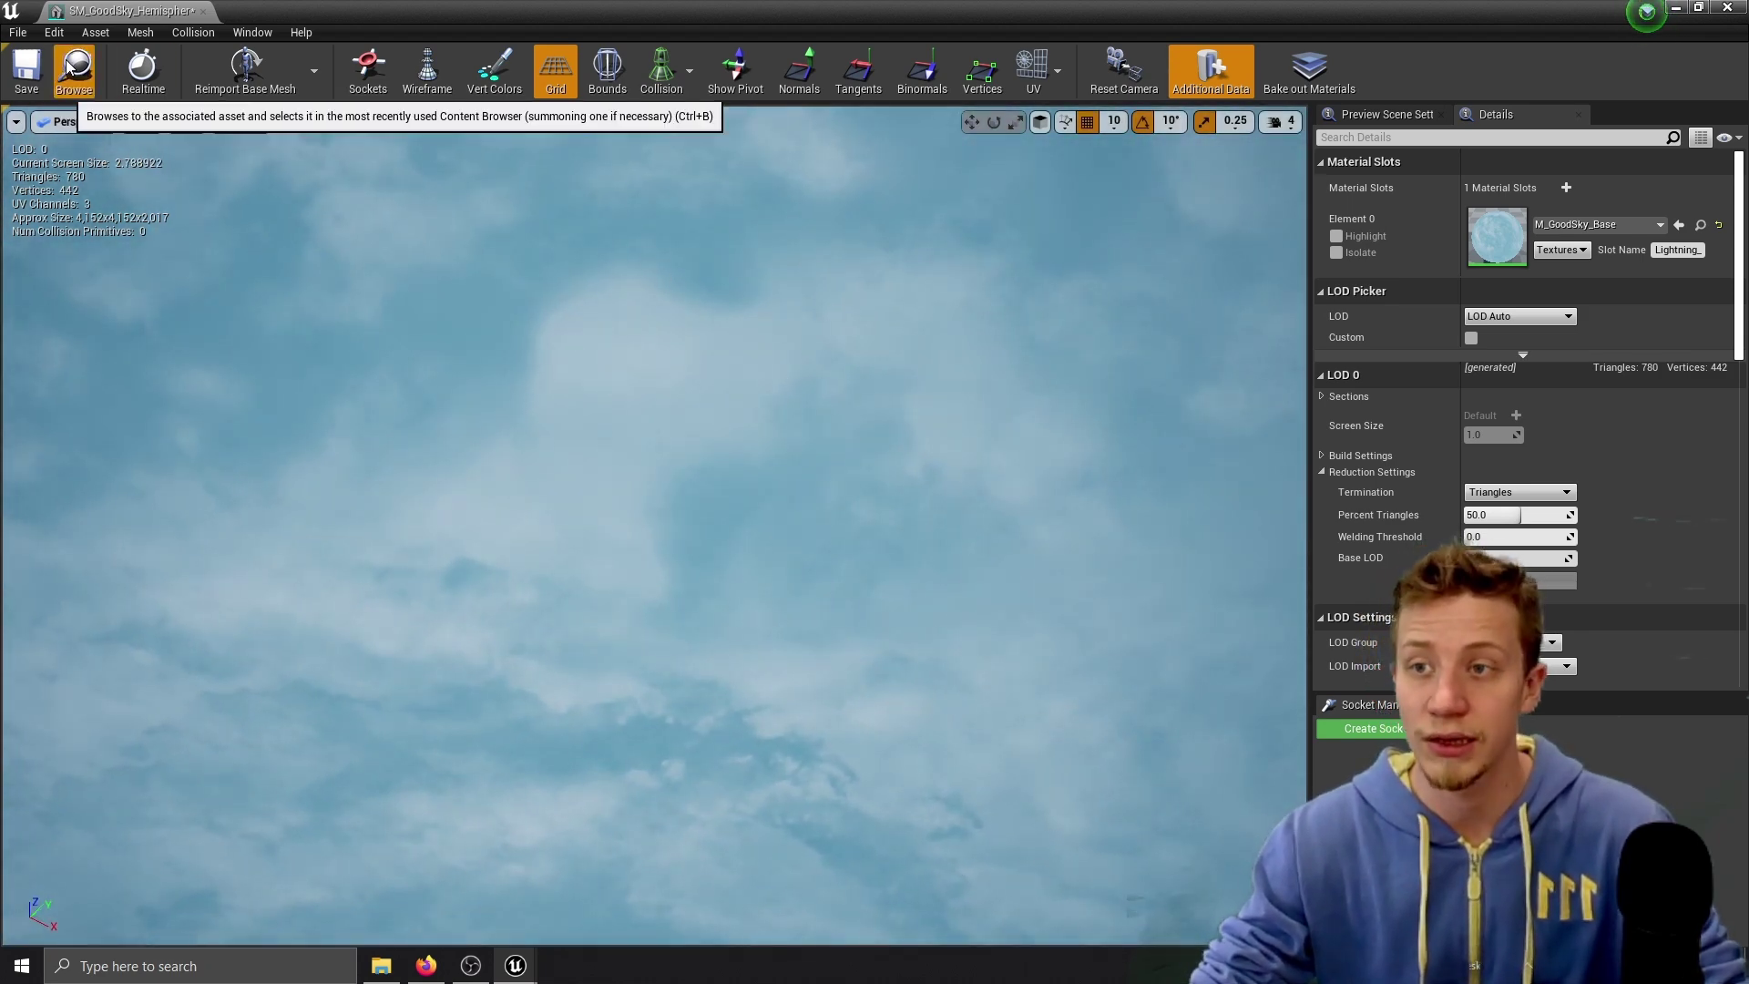
click(27, 69)
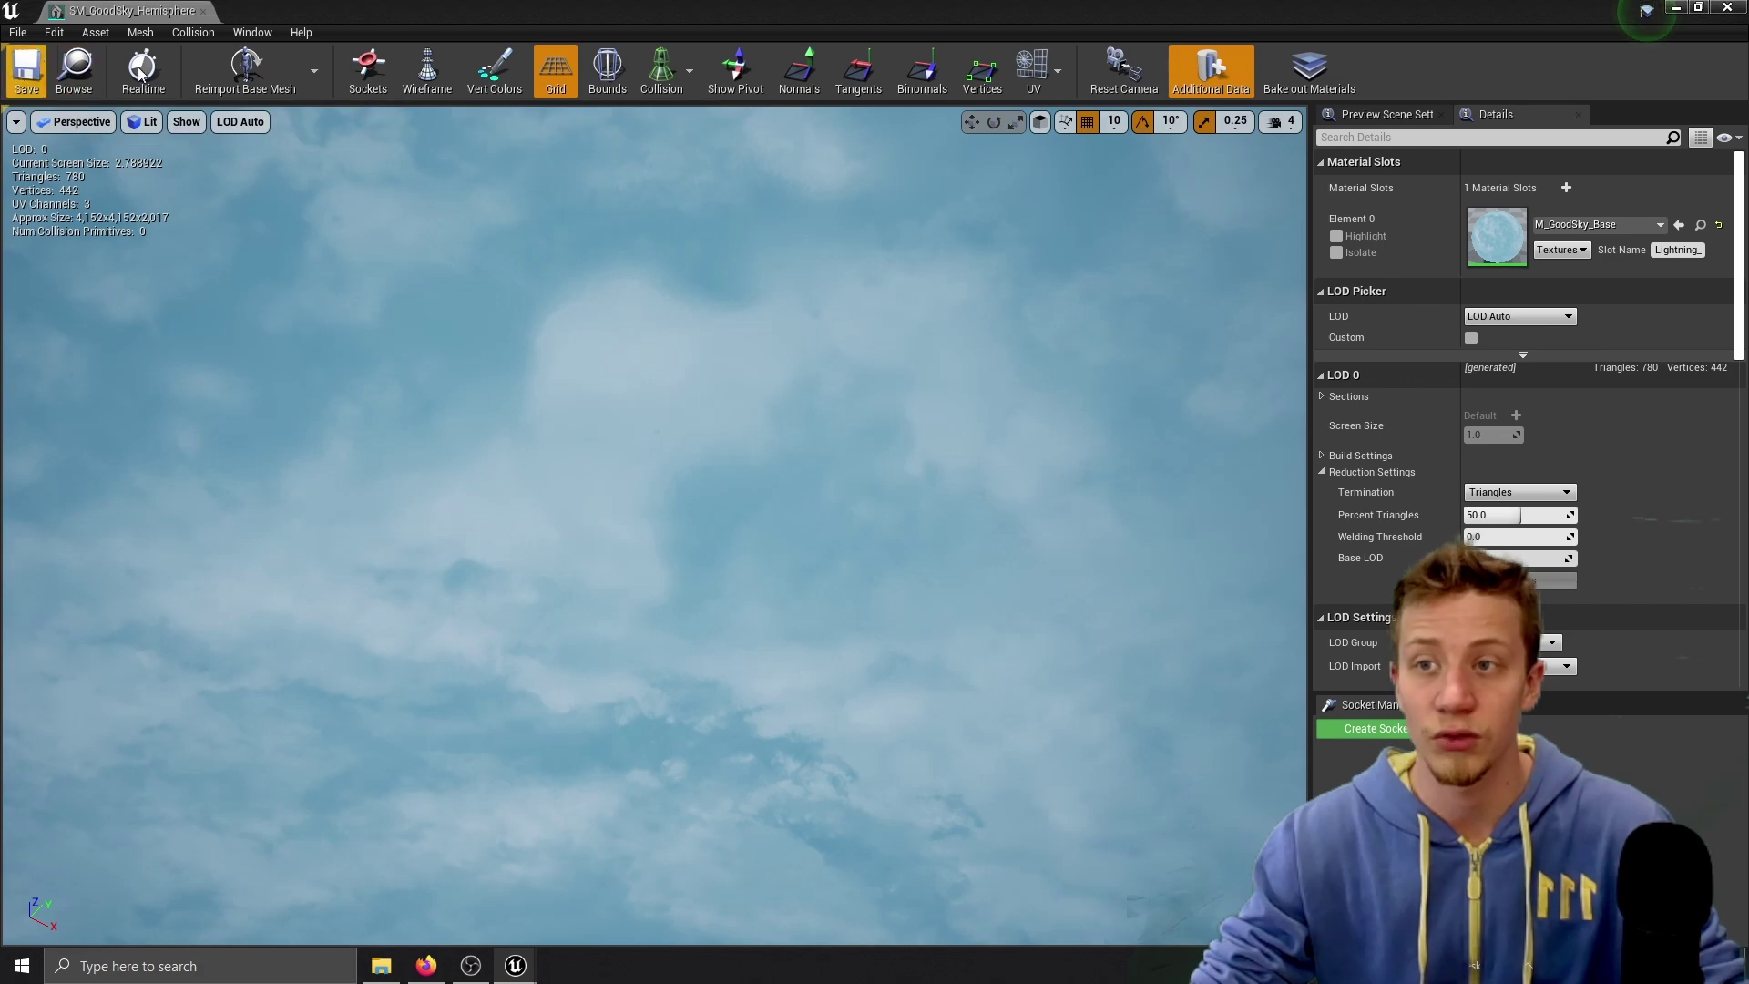
click(1735, 9)
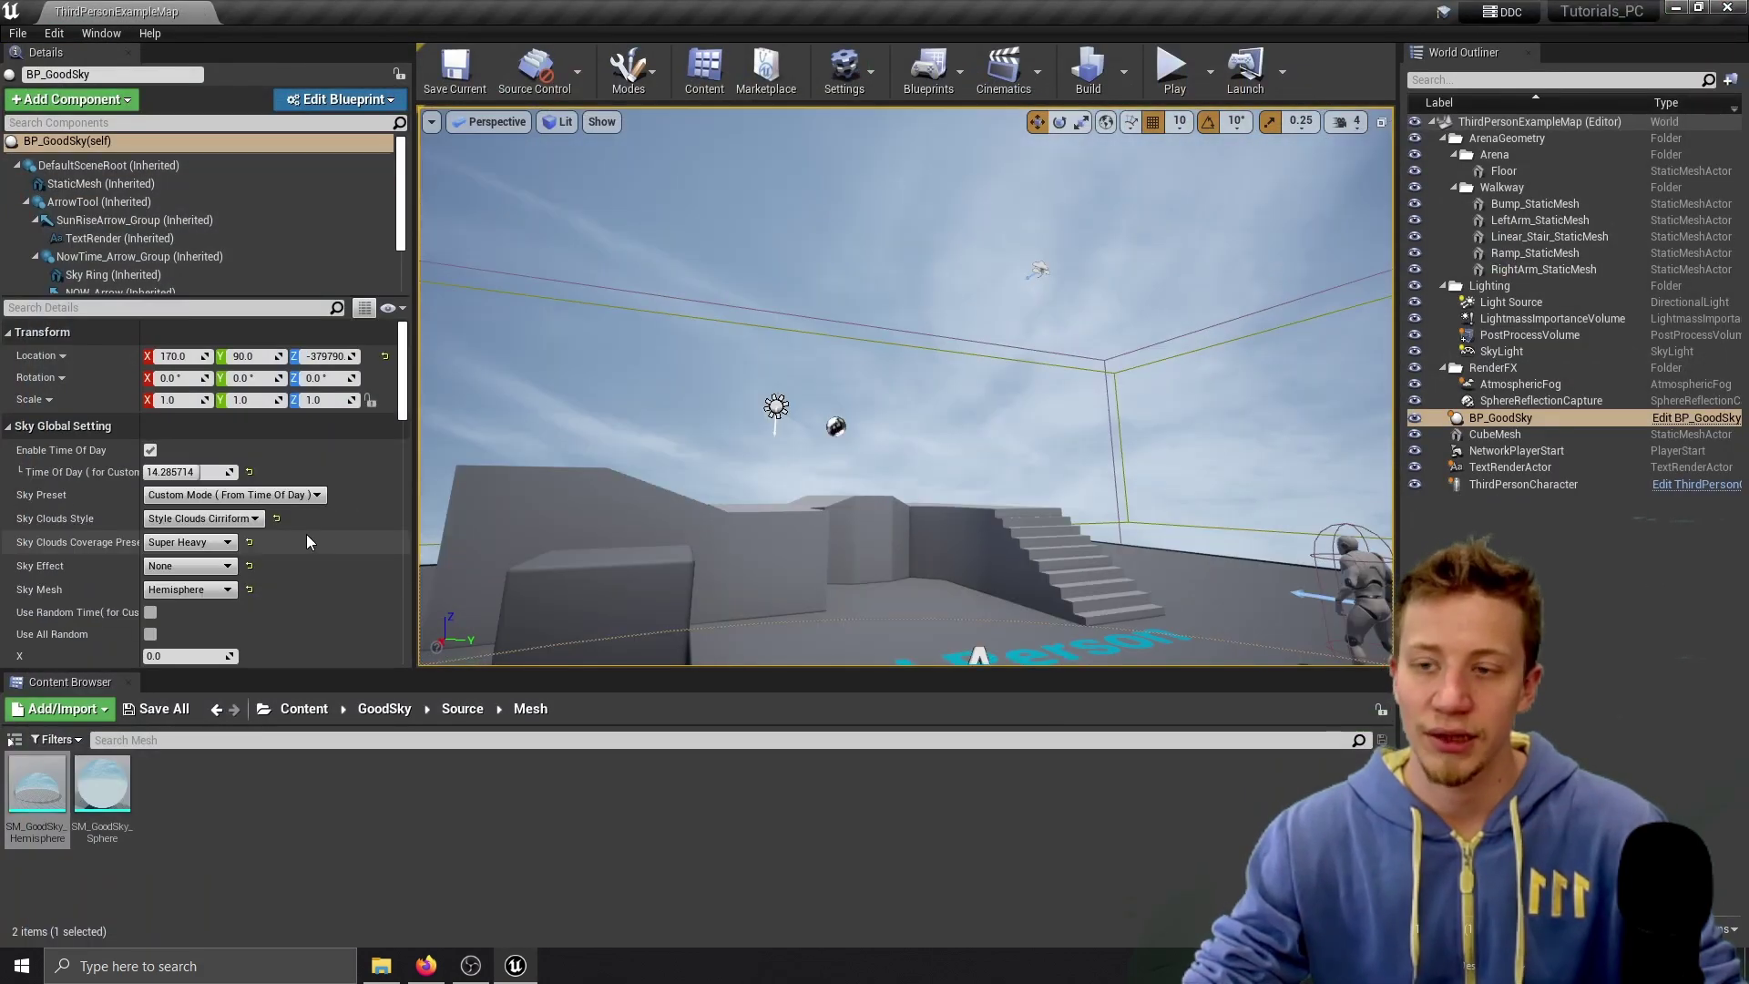
Try a Global Texture Move Speed of 20 on BP_GoodSky, then reset it to its default.
scroll(307, 534, down, 3)
scroll(193, 579, down, 4)
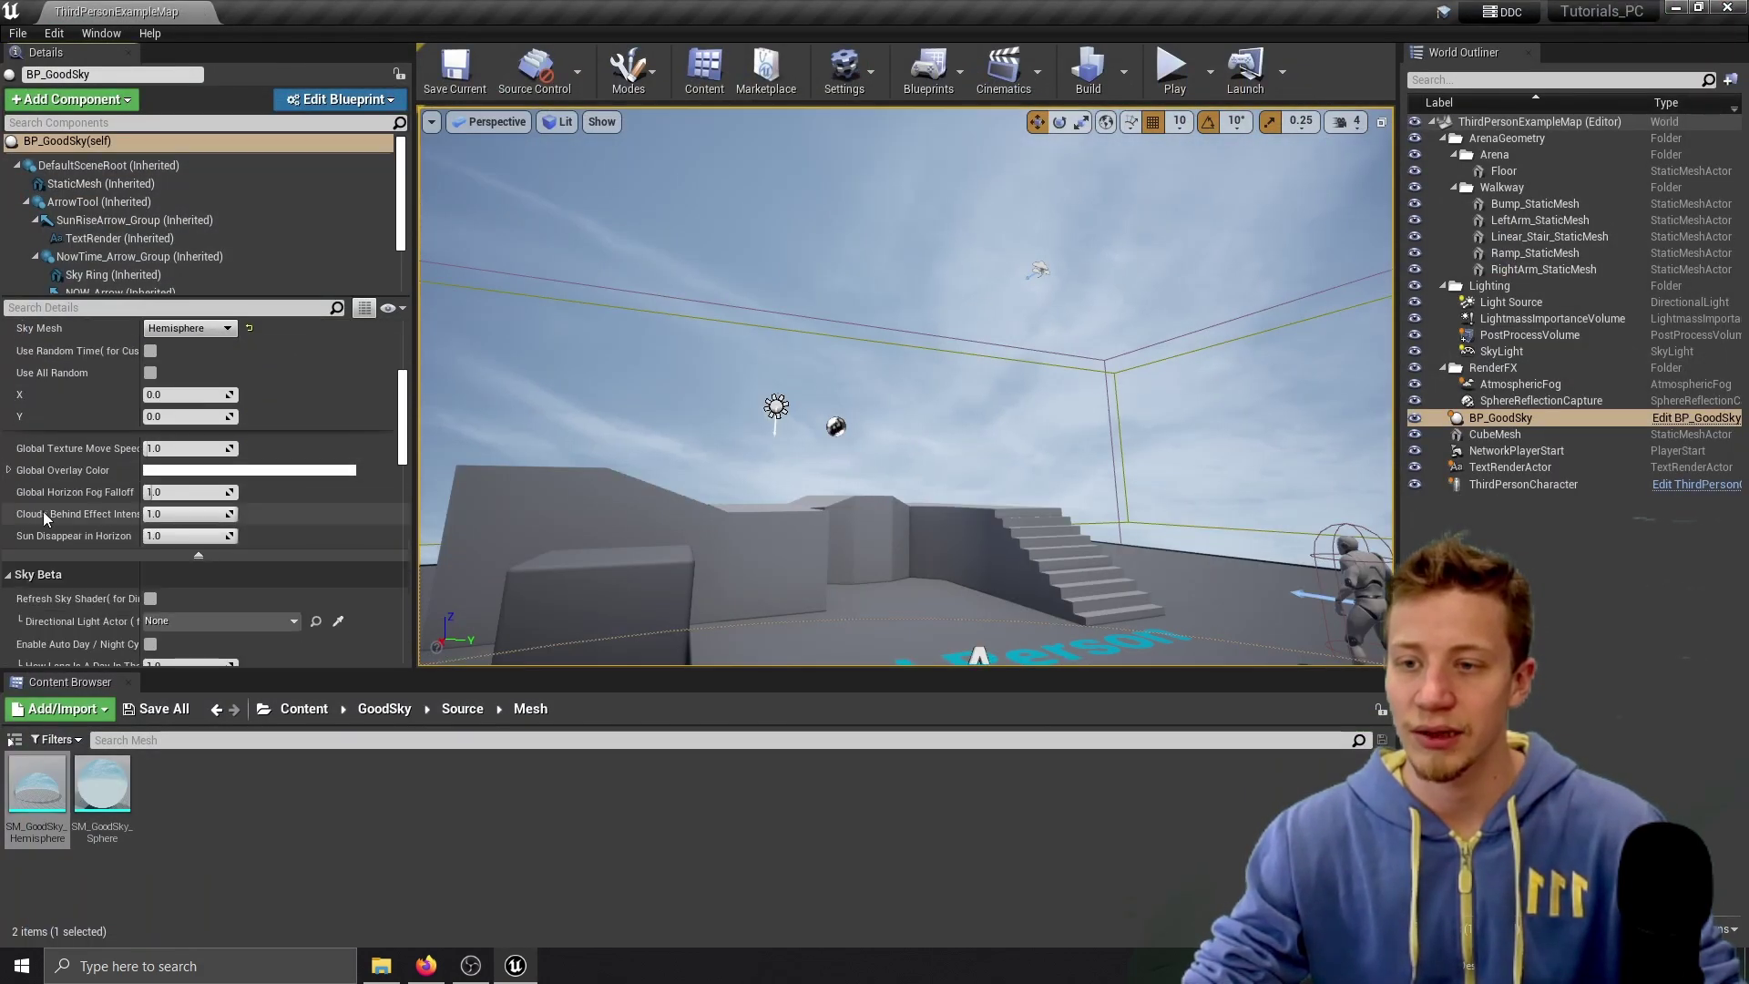
drag(158, 452, 235, 452)
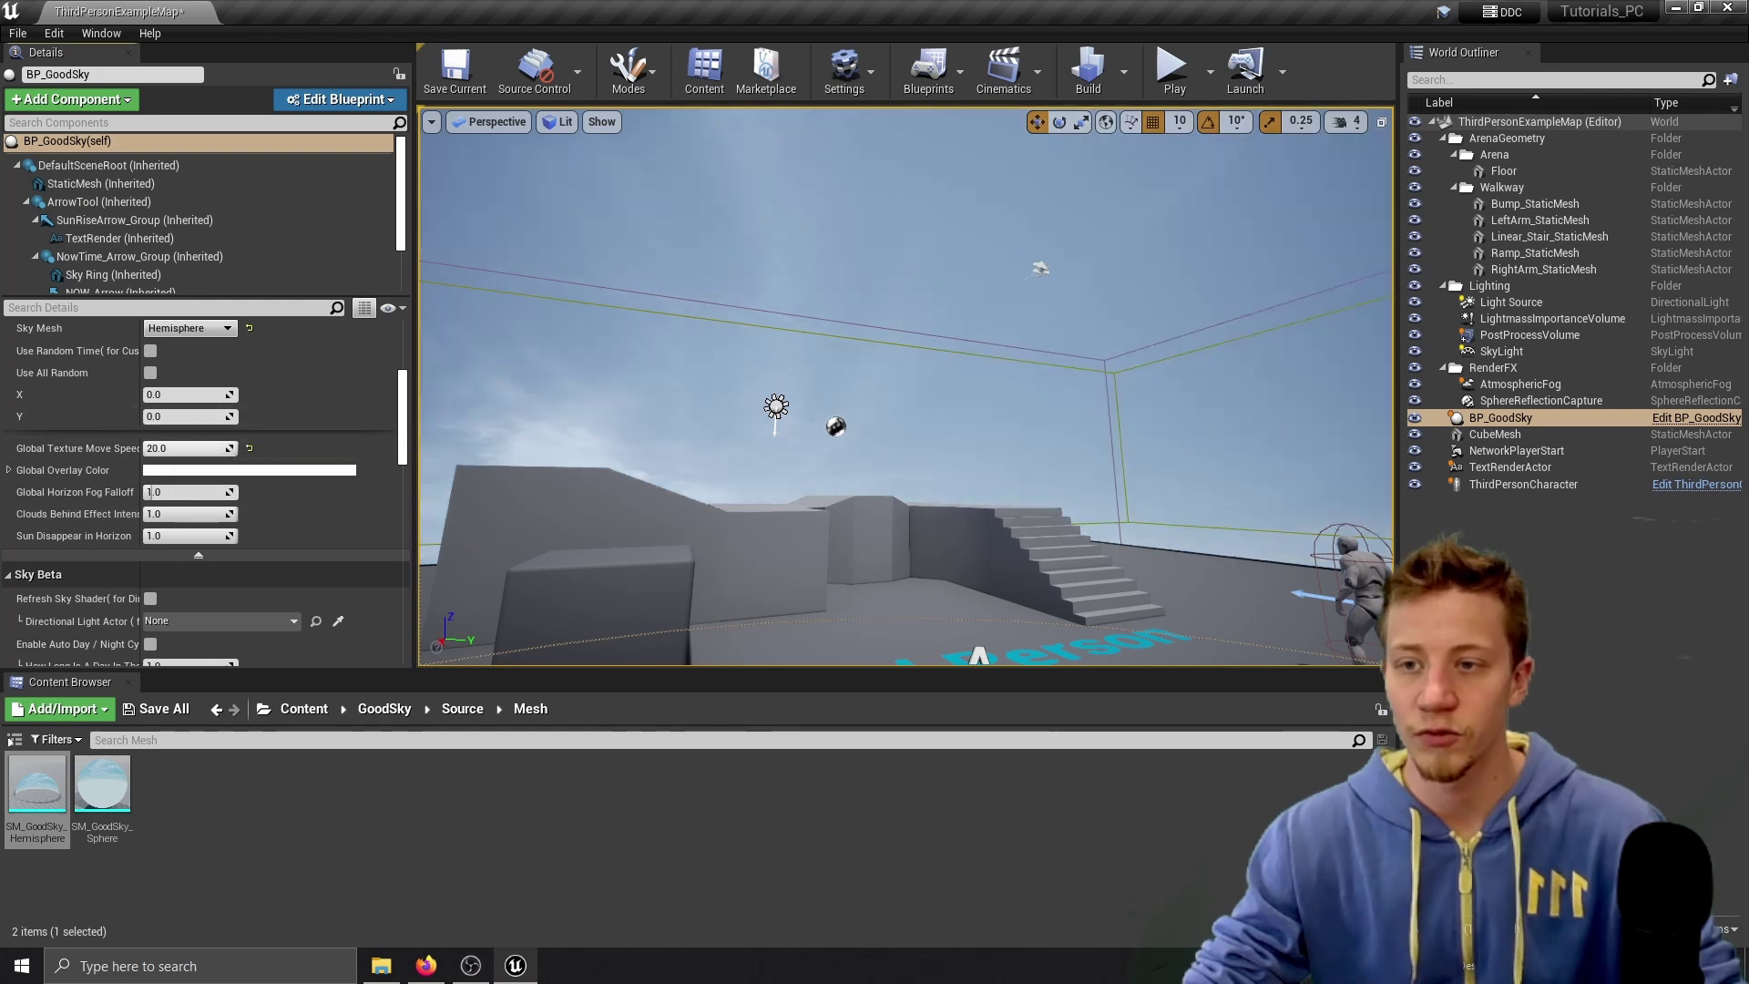
right_drag(590, 433, 634, 440)
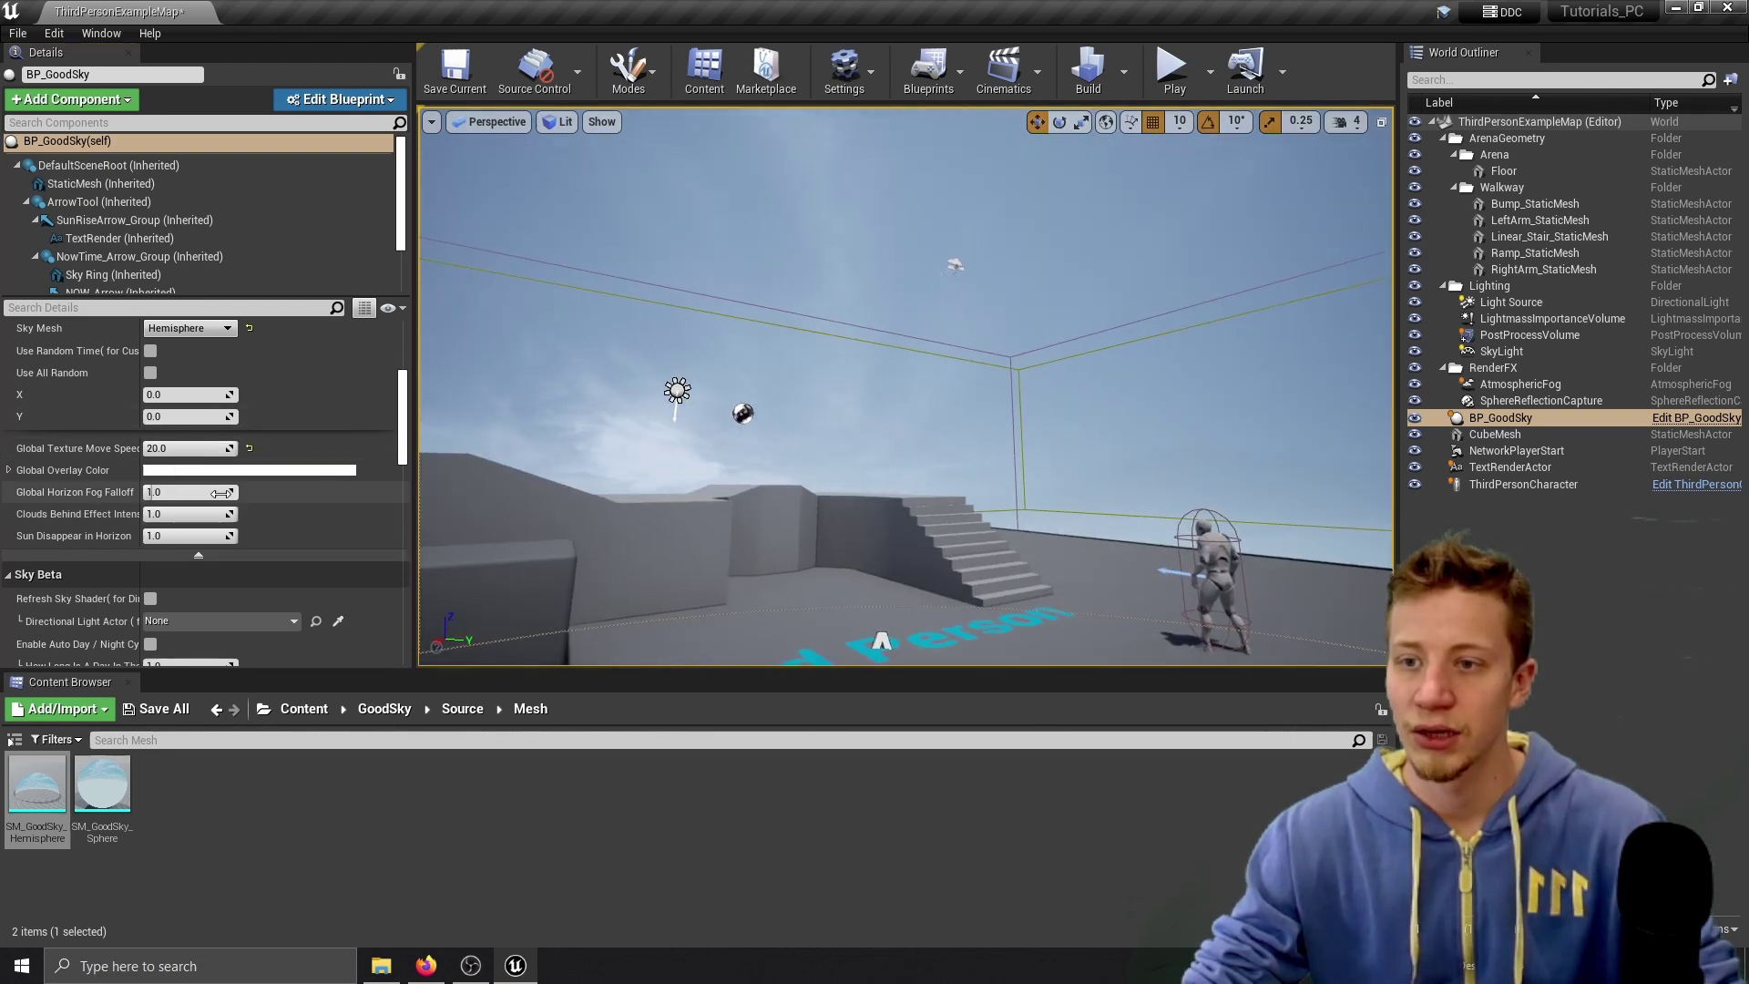
click(246, 447)
Try a different Global Overlay Color on BP_GoodSky.
click(202, 470)
click(254, 549)
drag(254, 549, 264, 648)
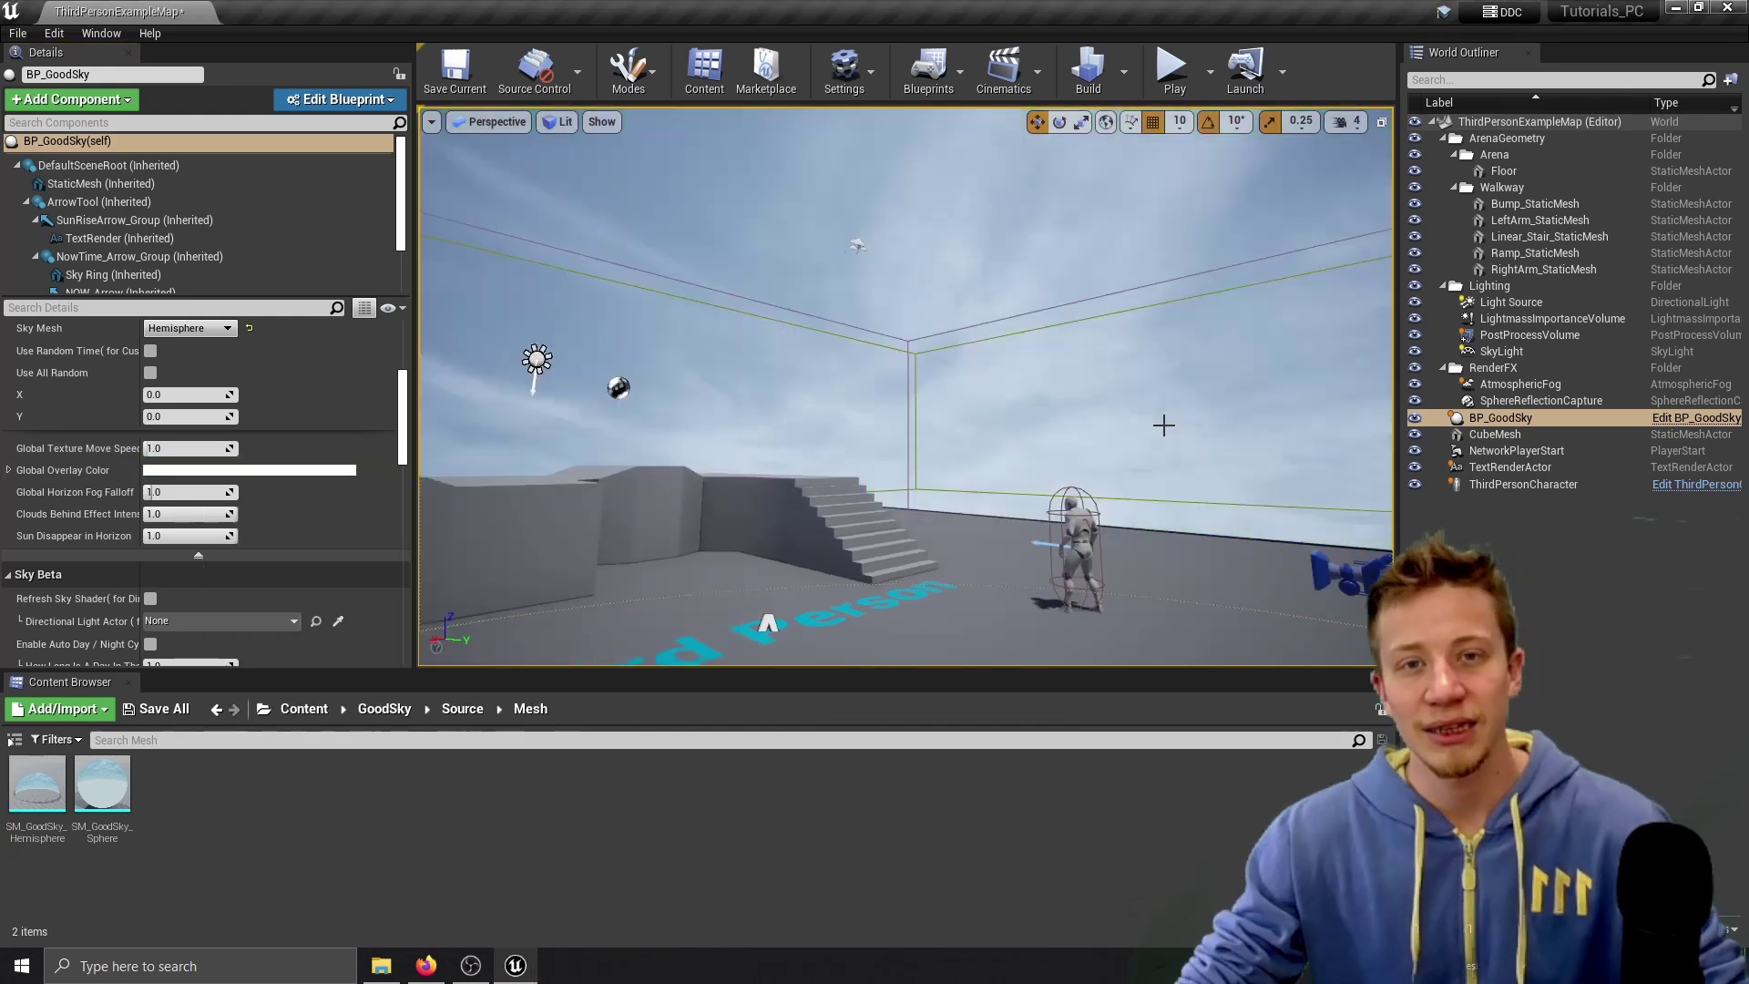